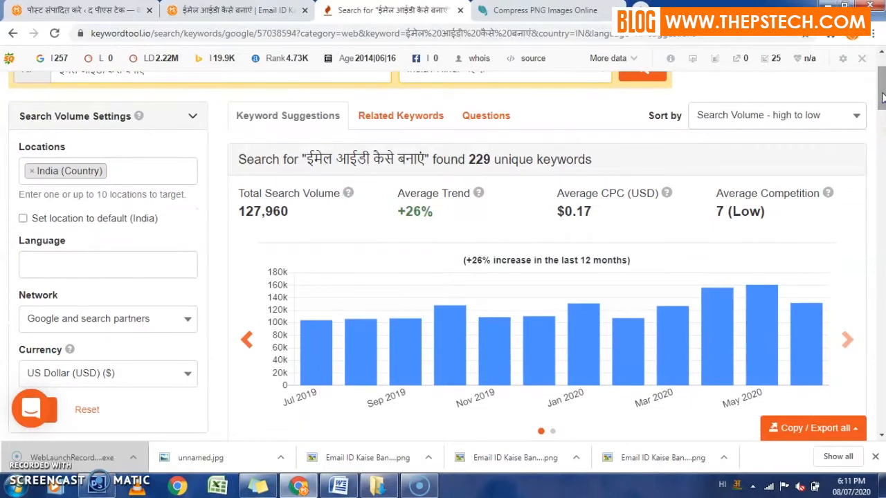
# - Examine the monthly search volume chart, regional interest map and keyword list for "ईमेल आईडी कैसे बनाएं"
pyautogui.moveTo(880, 90); pyautogui.dragTo(881, 107)
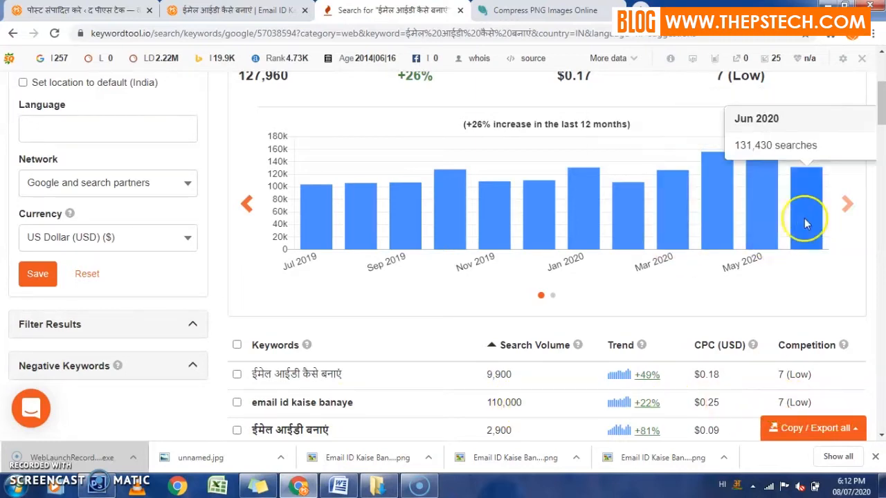
pyautogui.click(846, 202)
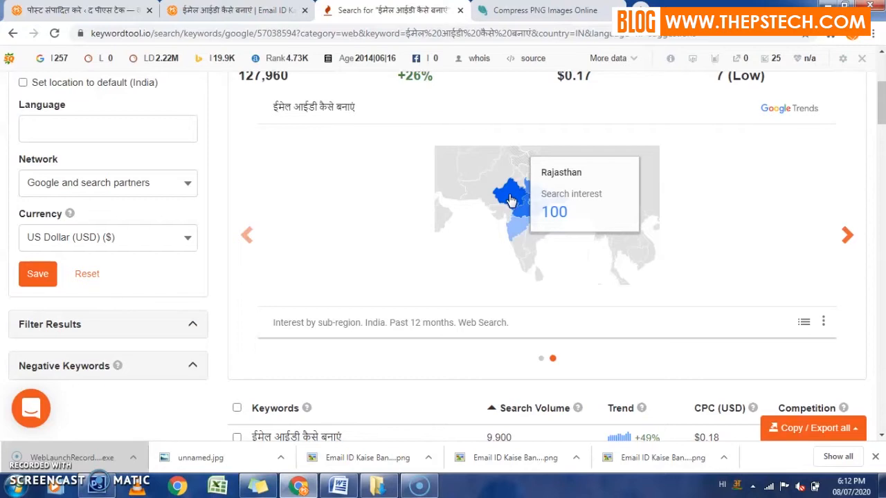
pyautogui.click(246, 236)
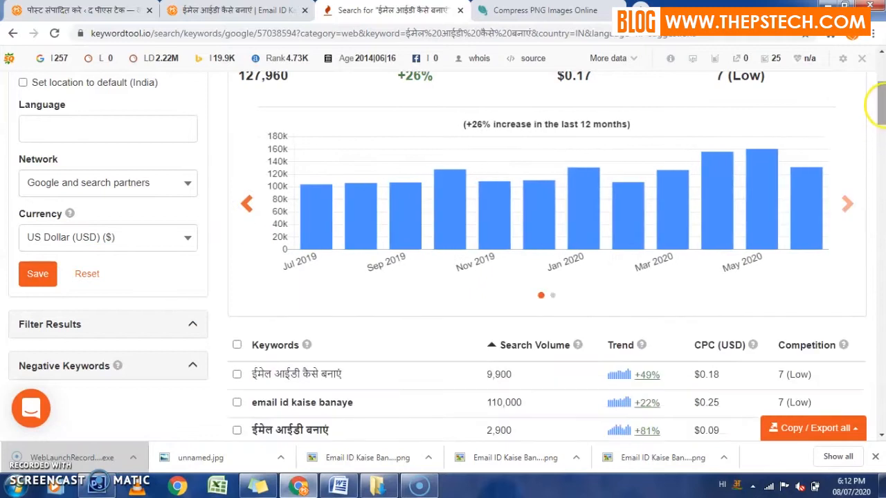
pyautogui.moveTo(882, 104); pyautogui.dragTo(882, 108)
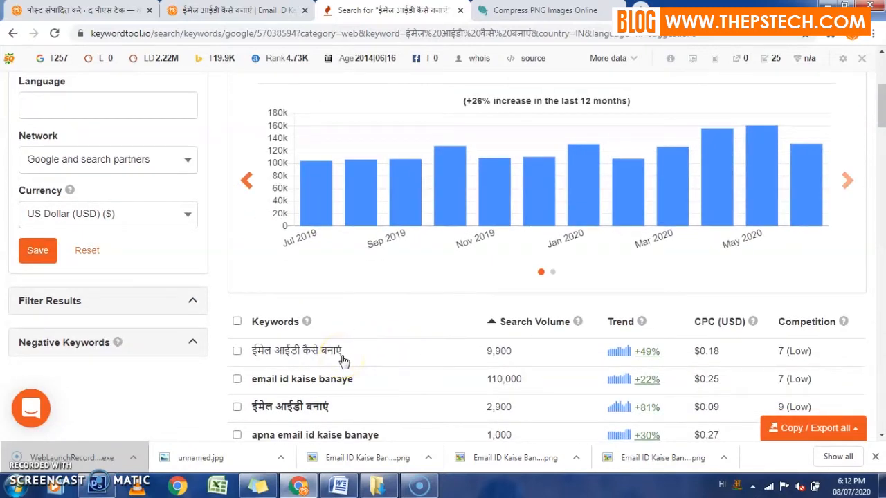
# - Switch to the WordPress post editor and review the article from its title through its shortcode boxes and word count to the Yoast SEO section
pyautogui.click(82, 10)
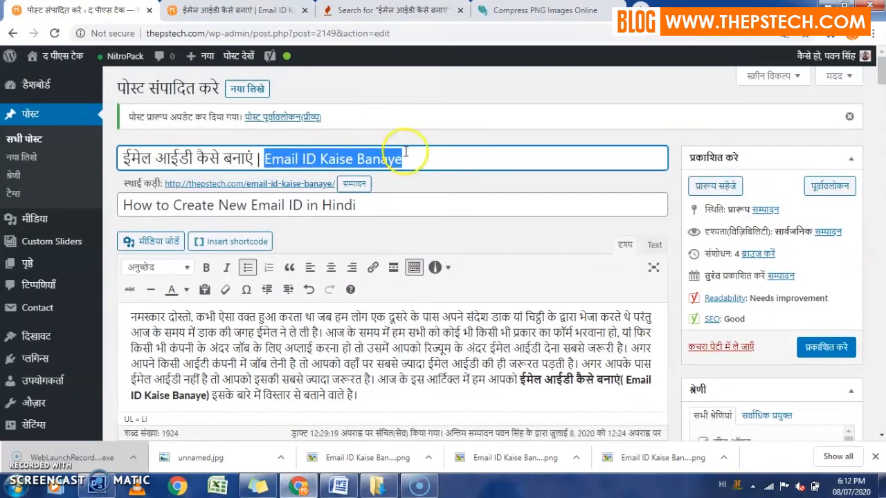
pyautogui.click(481, 316)
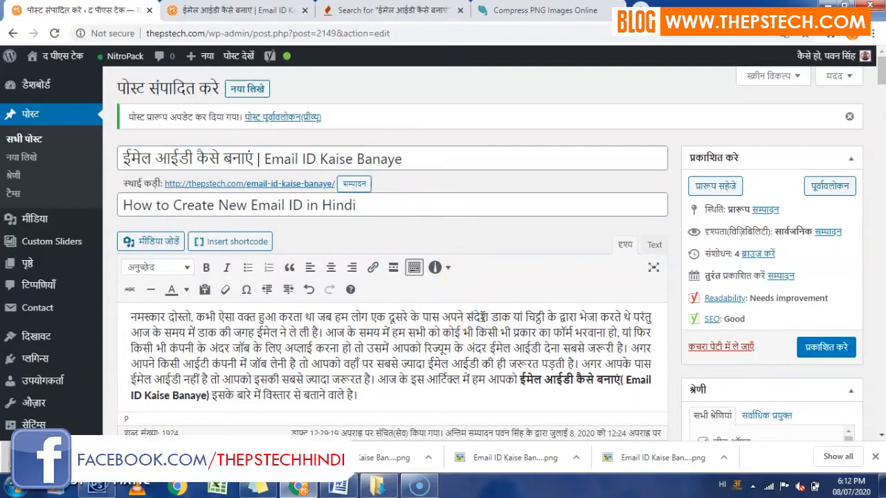
pyautogui.moveTo(882, 73); pyautogui.dragTo(883, 317)
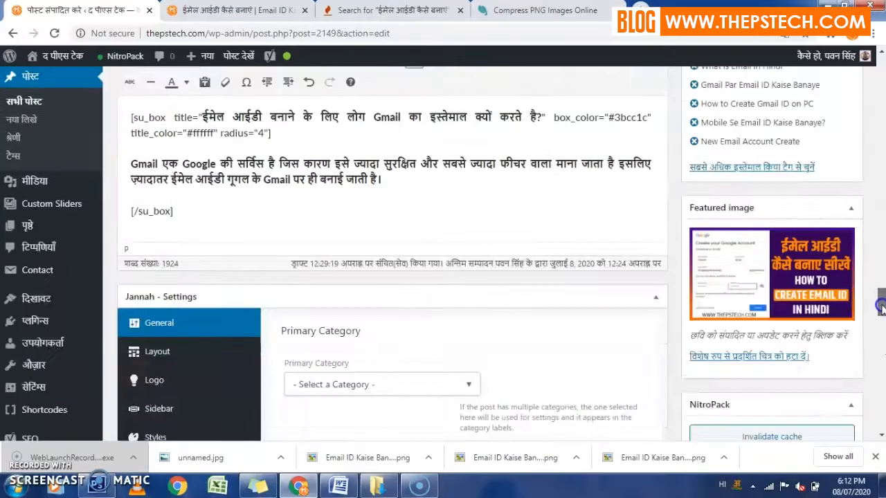
pyautogui.moveTo(881, 314); pyautogui.dragTo(878, 303)
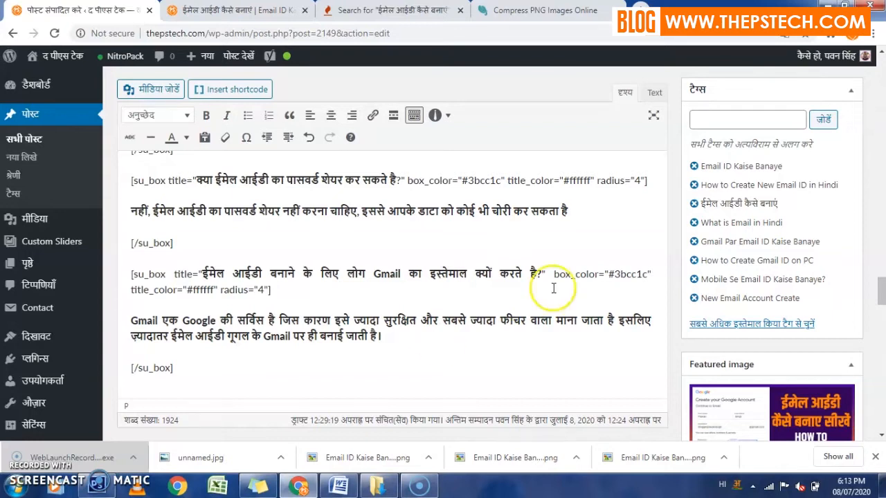
pyautogui.moveTo(880, 294)
pyautogui.mouseDown()
pyautogui.moveTo(881, 216)
pyautogui.moveTo(882, 306)
pyautogui.mouseUp()
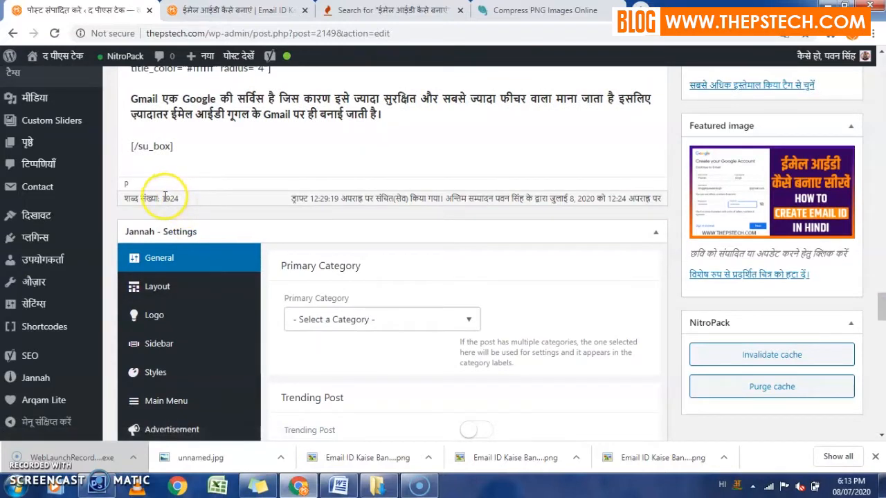
pyautogui.moveTo(880, 304); pyautogui.dragTo(882, 361)
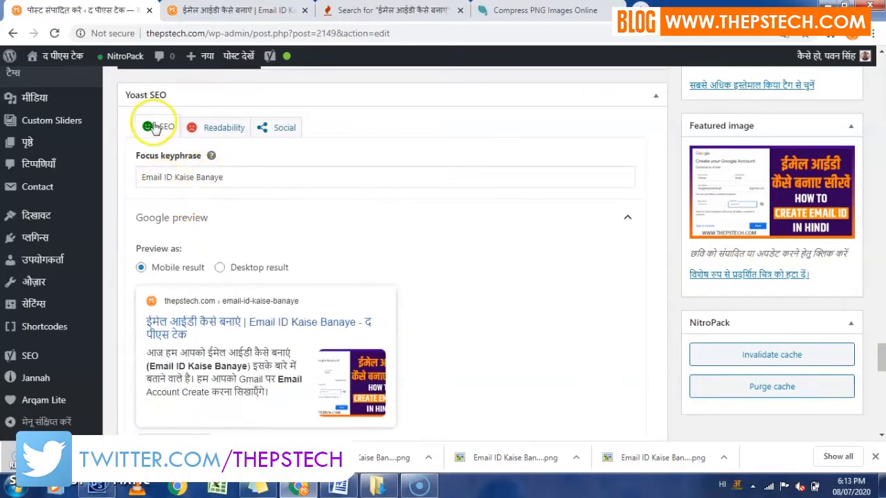
# - Inspect the focus keyphrase "Email ID Kaise Banaye" in the Yoast SEO settings
pyautogui.click(264, 180)
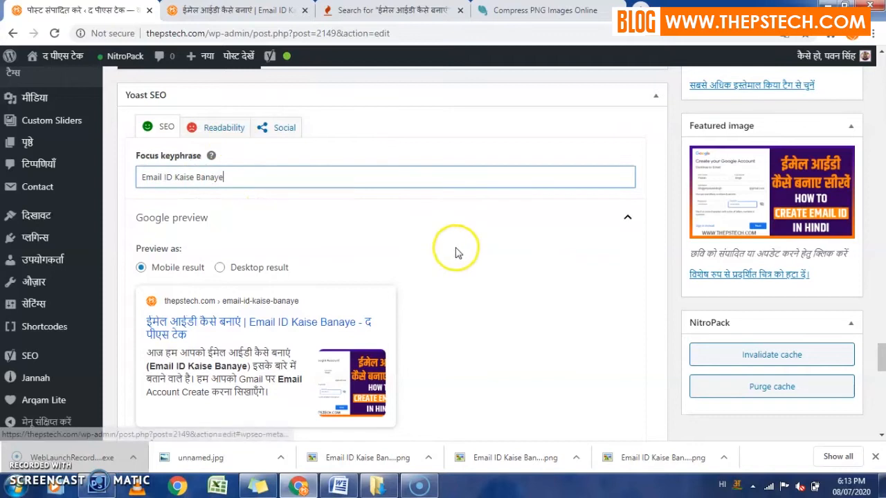
pyautogui.moveTo(882, 357)
pyautogui.mouseDown()
pyautogui.moveTo(881, 385)
pyautogui.moveTo(881, 353)
pyautogui.mouseUp()
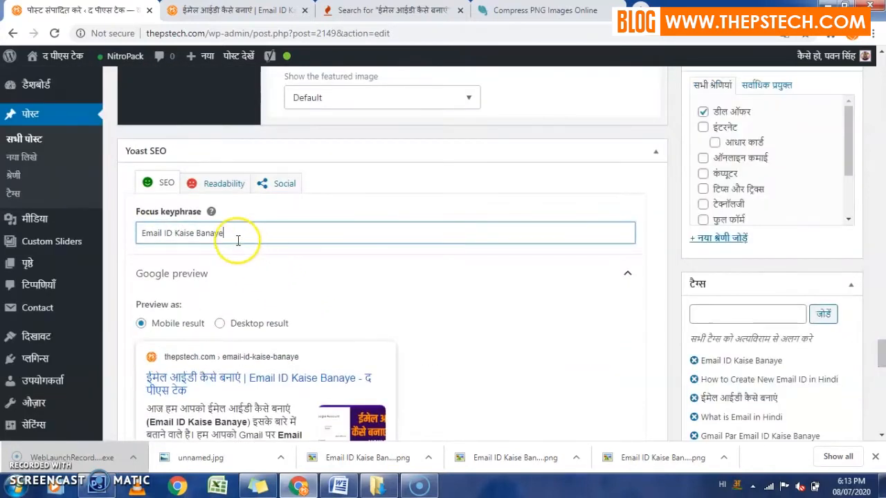
pyautogui.moveTo(221, 232); pyautogui.dragTo(147, 229)
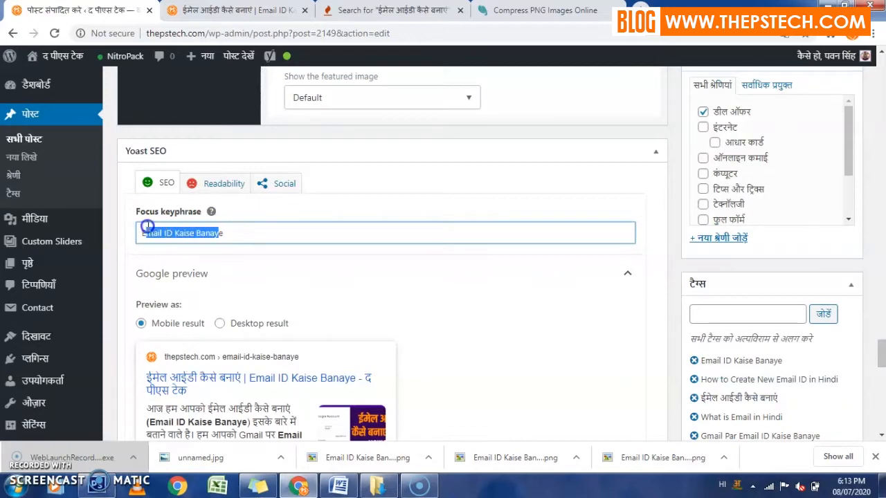
pyautogui.moveTo(244, 233); pyautogui.dragTo(137, 230)
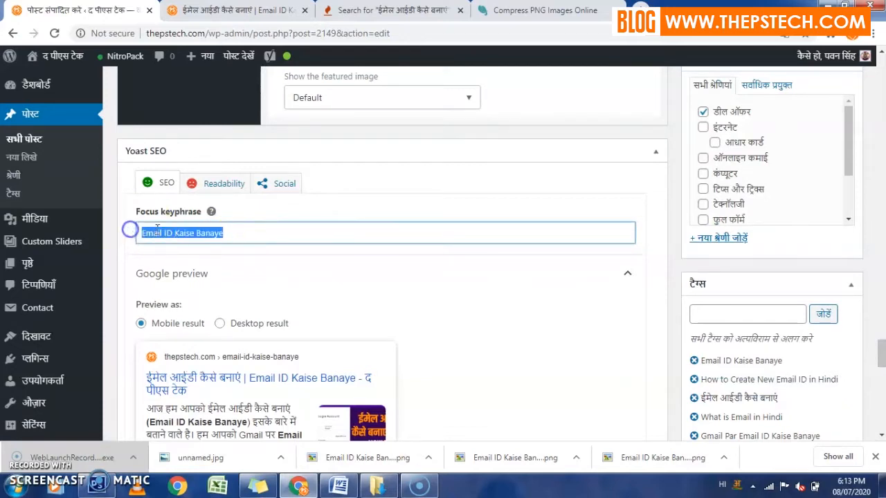
pyautogui.click(226, 234)
# - Inspect the Hindi and English keyword parts of the post title, "ईमेल आईडी कैसे बनाएं" and "Email ID Kaise Banaye"
pyautogui.moveTo(882, 354); pyautogui.dragTo(882, 54)
pyautogui.click(197, 156)
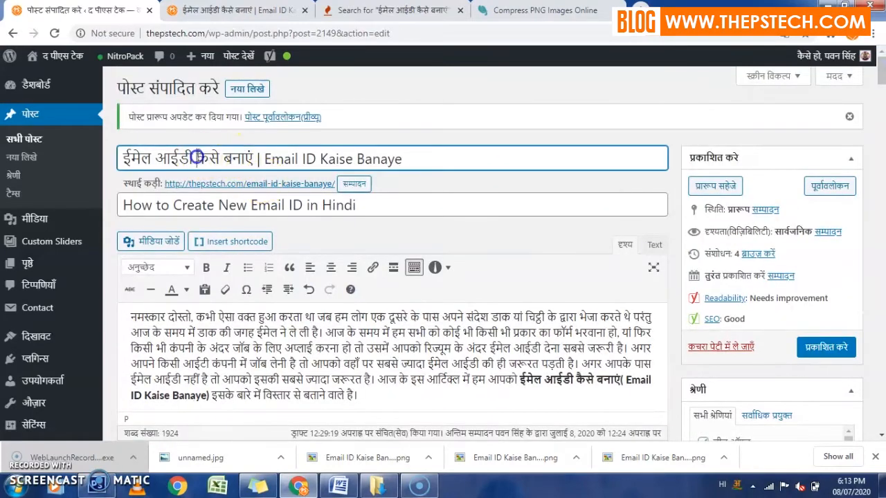
pyautogui.moveTo(267, 159); pyautogui.dragTo(421, 158)
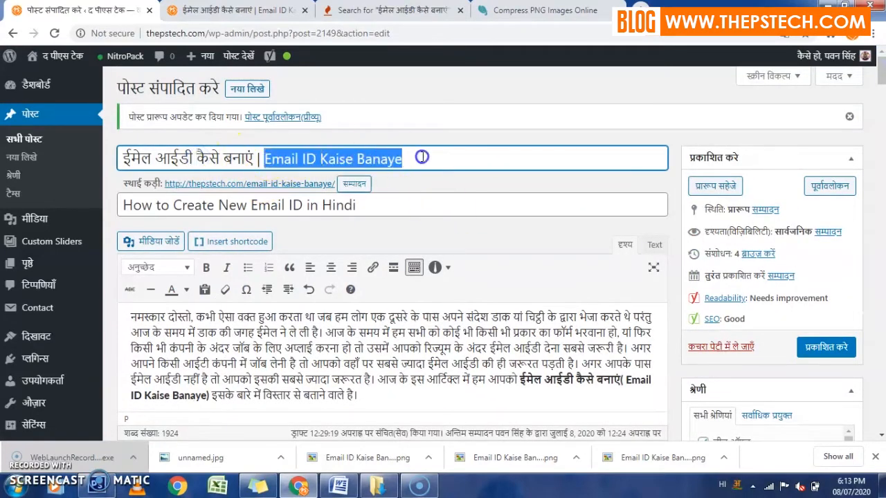
pyautogui.click(195, 147)
pyautogui.moveTo(255, 158); pyautogui.dragTo(119, 160)
pyautogui.click(393, 158)
# - Review the good results of the Yoast SEO analysis, focusing on the SEO title width and text length entries
pyautogui.moveTo(881, 83); pyautogui.dragTo(884, 407)
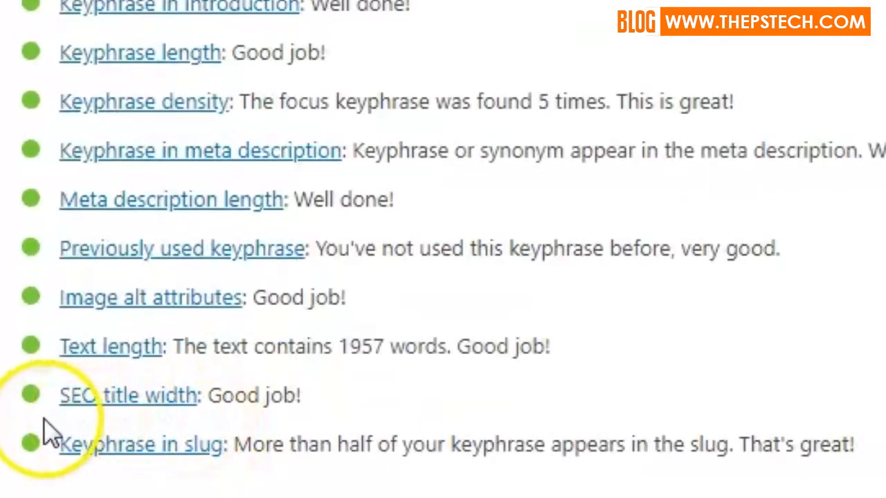
pyautogui.moveTo(209, 400); pyautogui.dragTo(278, 404)
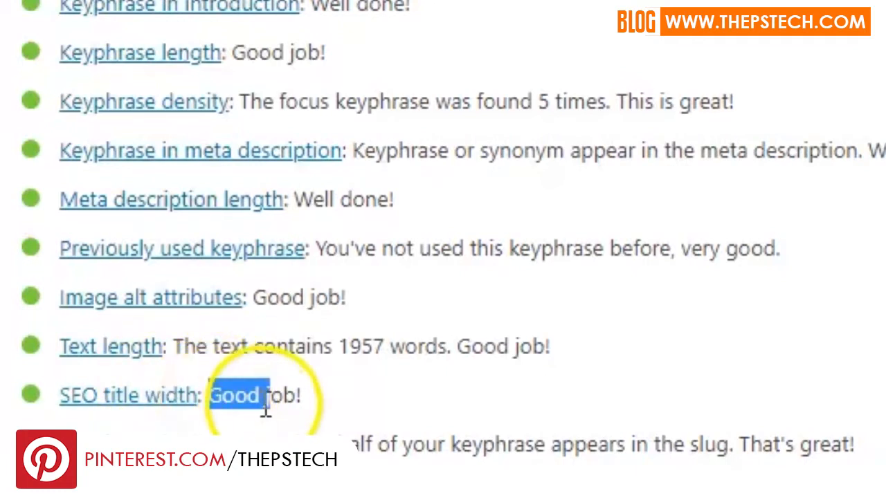
pyautogui.click(279, 409)
pyautogui.moveTo(313, 400); pyautogui.dragTo(213, 393)
pyautogui.click(214, 395)
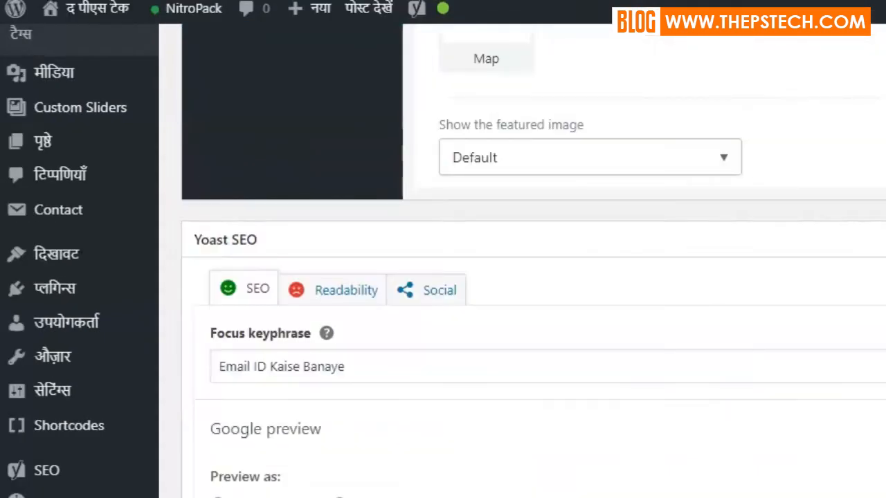
pyautogui.scroll(-10, 442, 277)
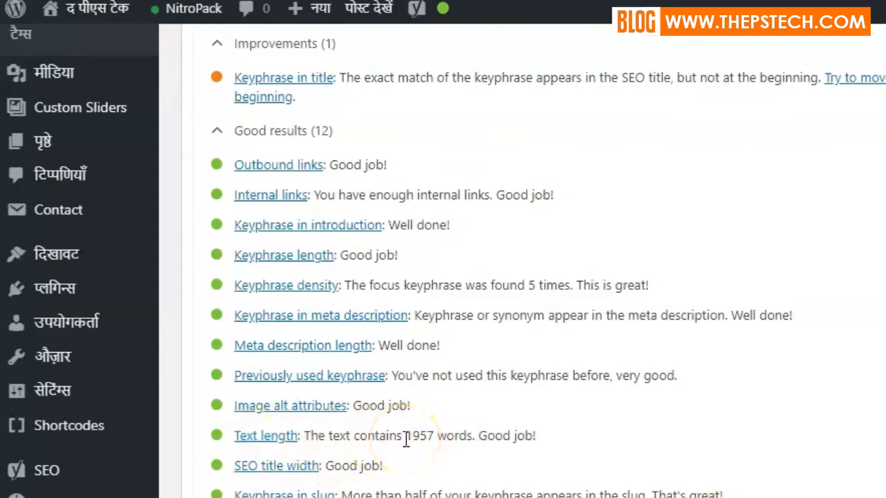
pyautogui.moveTo(408, 439); pyautogui.dragTo(439, 436)
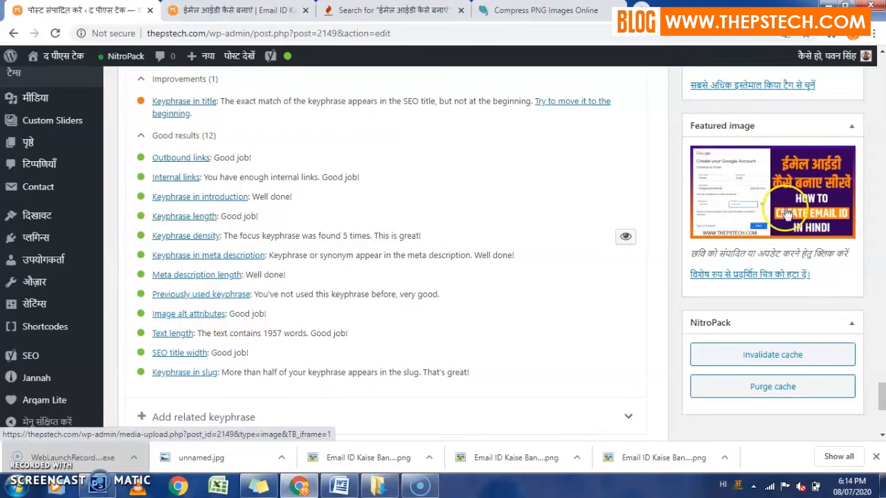
# - Inspect the featured image's title and alternative text, and return to the previously used keyphrase result in the SEO analysis
pyautogui.click(761, 199)
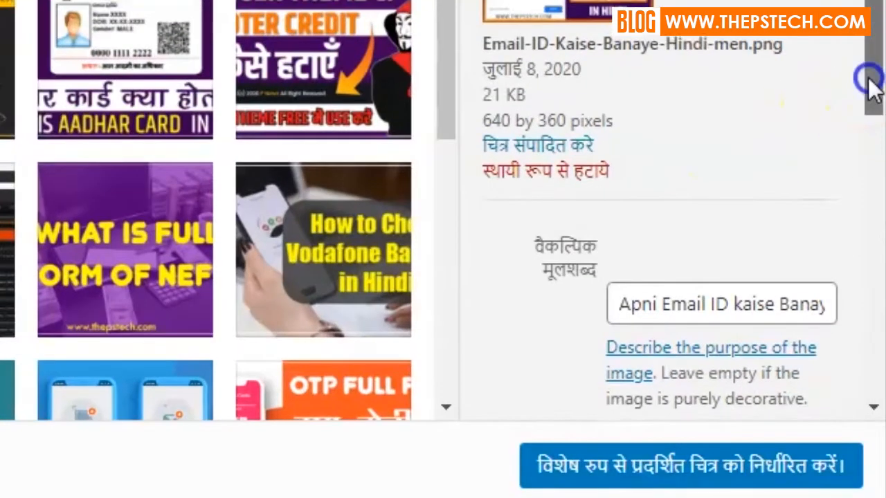
pyautogui.moveTo(868, 79); pyautogui.dragTo(872, 192)
pyautogui.moveTo(620, 181); pyautogui.dragTo(840, 182)
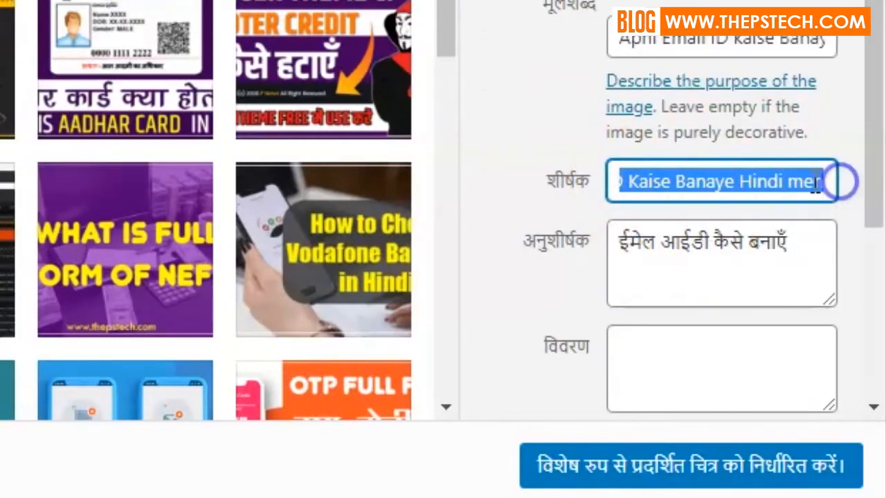
pyautogui.click(815, 181)
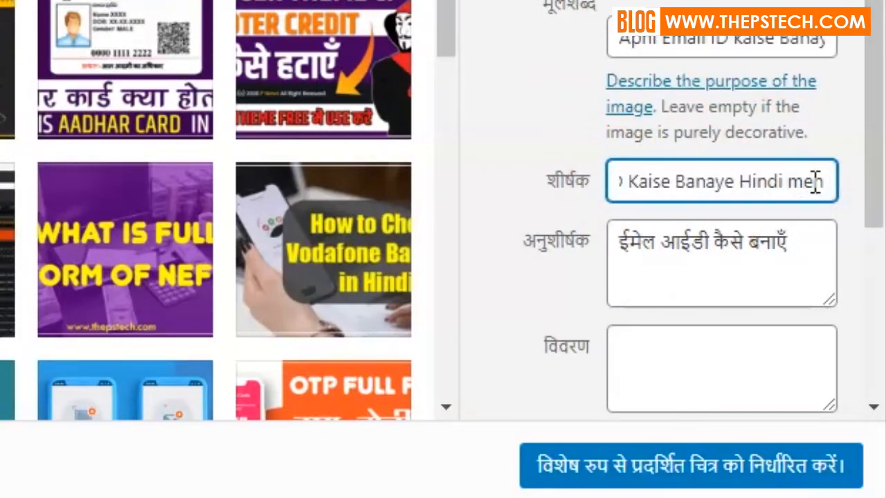
pyautogui.moveTo(757, 185); pyautogui.dragTo(522, 192)
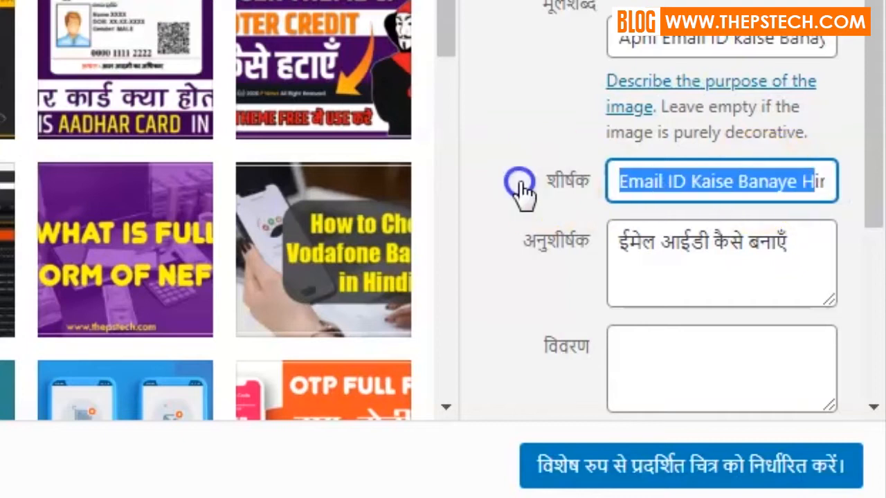
pyautogui.click(714, 198)
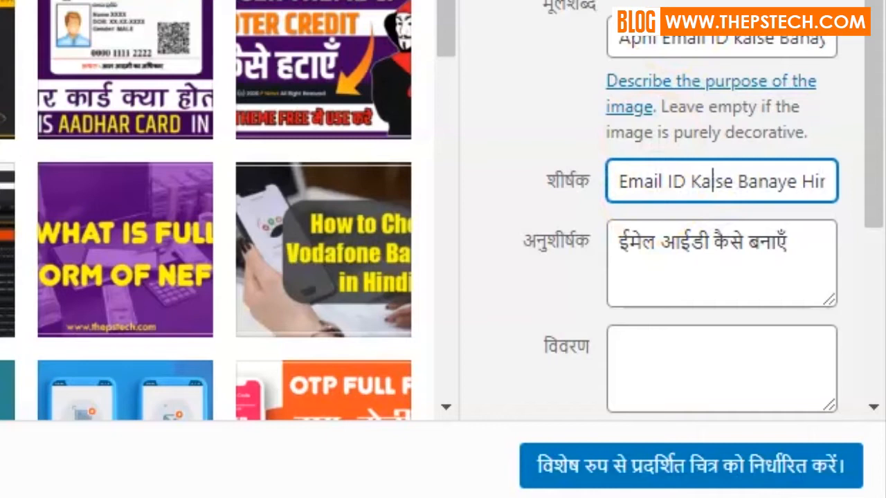
pyautogui.moveTo(618, 40); pyautogui.dragTo(838, 36)
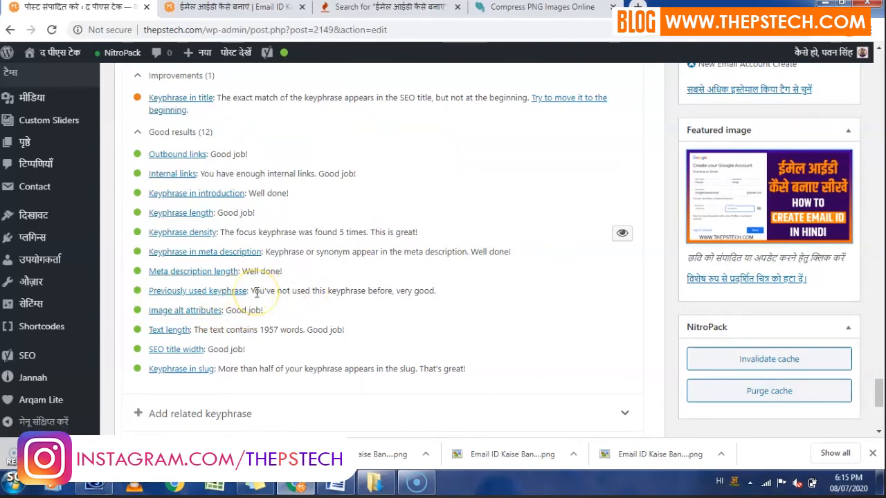
pyautogui.moveTo(255, 291); pyautogui.dragTo(277, 293)
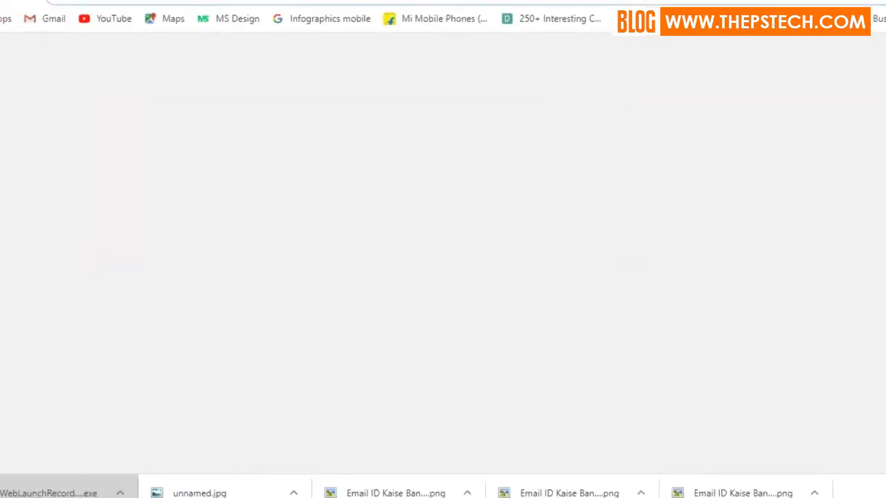
pyautogui.write('RAM KY')
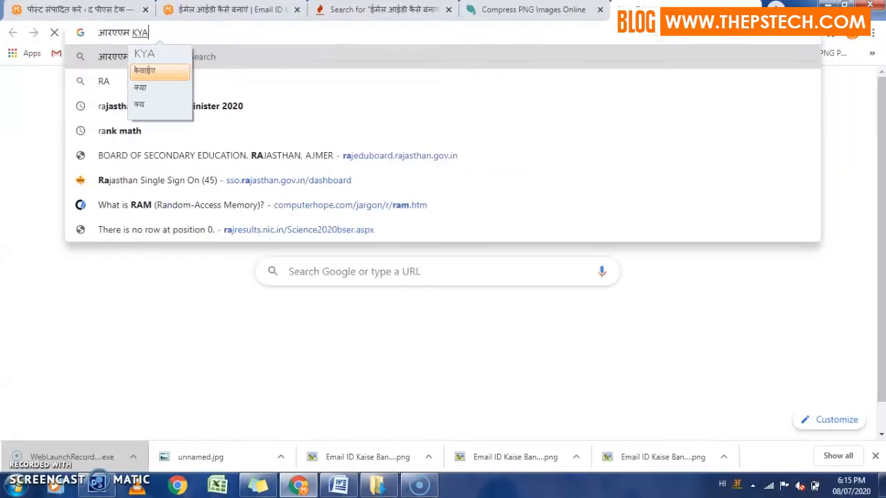
pyautogui.press('space')
pyautogui.press('BackSpace')
pyautogui.press('BackSpace')
pyautogui.press('BackSpace')
pyautogui.press('BackSpace')
pyautogui.press('BackSpace')
pyautogui.press('BackSpace')
pyautogui.press('BackSpace')
pyautogui.press('BackSpace')
pyautogui.press('BackSpace')
pyautogui.press('BackSpace')
pyautogui.press('BackSpace')
pyautogui.press('BackSpace')
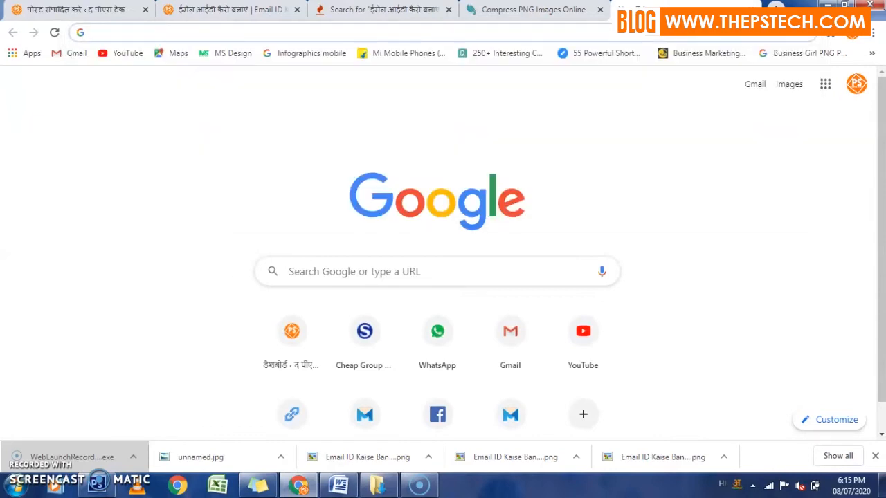
# - Search Google for "ram kya hai" and examine the description text under the makehindi.com result
pyautogui.write('ram ')
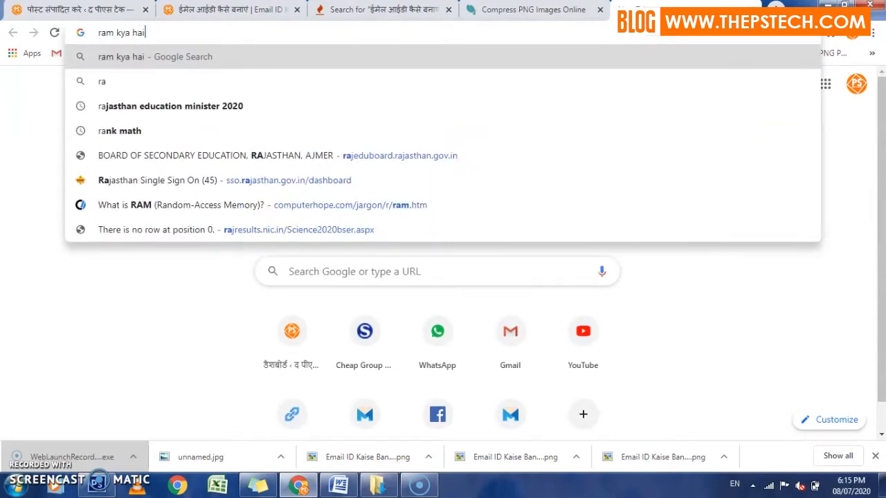
pyautogui.write('kya hai')
pyautogui.press('Return')
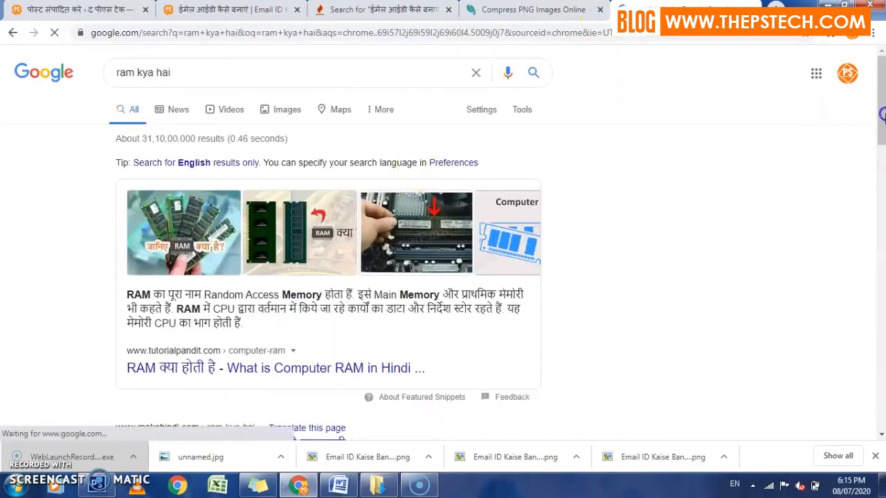
pyautogui.scroll(-3, 250, 217)
pyautogui.moveTo(216, 253); pyautogui.dragTo(114, 232)
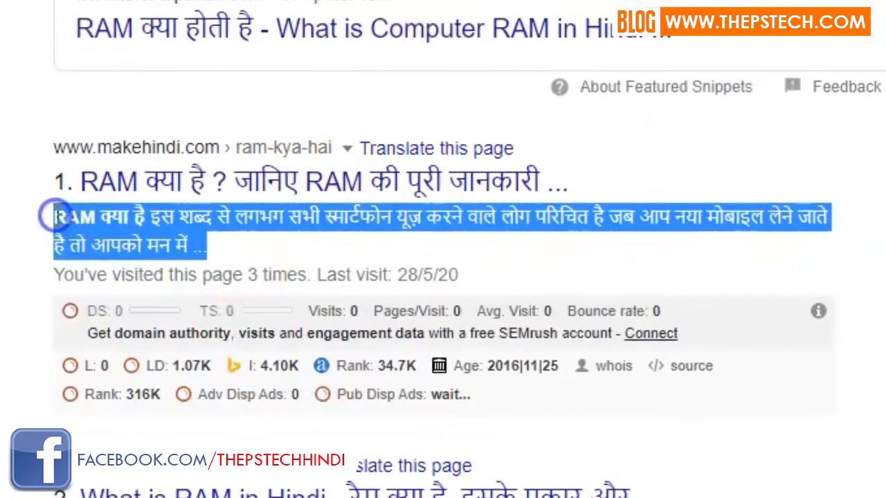
pyautogui.moveTo(239, 252); pyautogui.dragTo(72, 221)
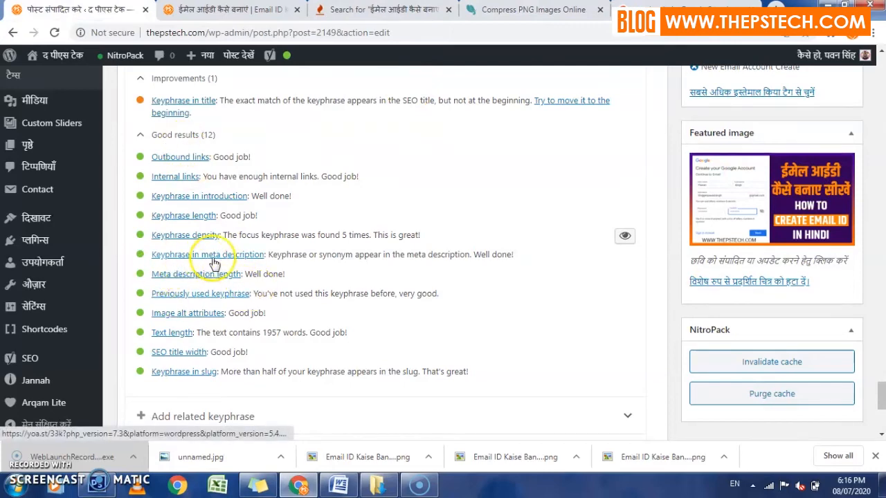
# - Open the snippet editor for the post and examine the full meta description text
pyautogui.moveTo(882, 404); pyautogui.dragTo(882, 383)
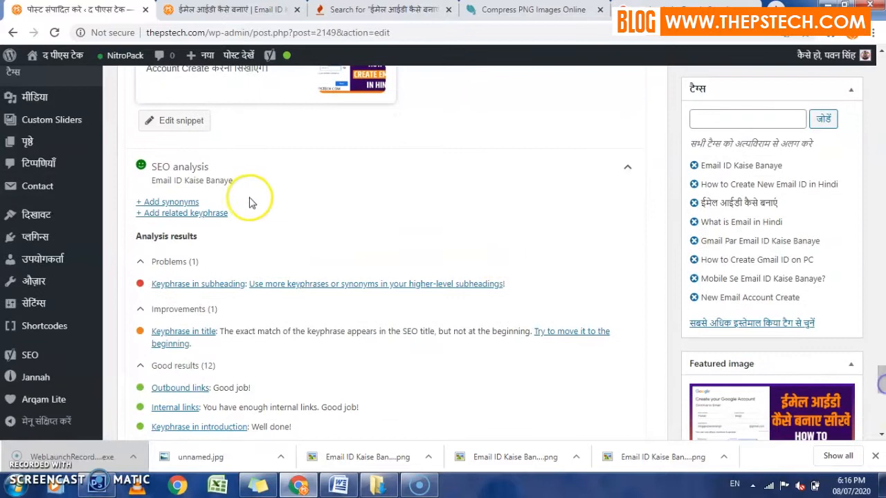
pyautogui.click(179, 134)
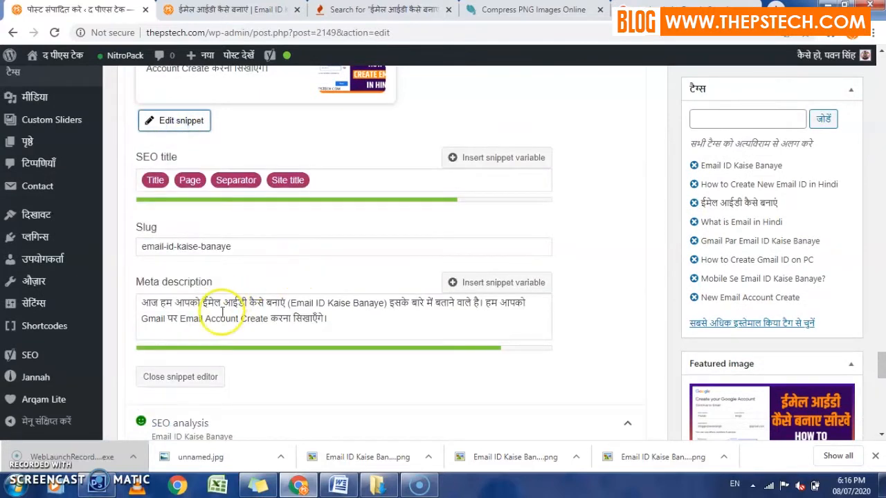
pyautogui.moveTo(351, 326); pyautogui.dragTo(92, 309)
pyautogui.click(515, 334)
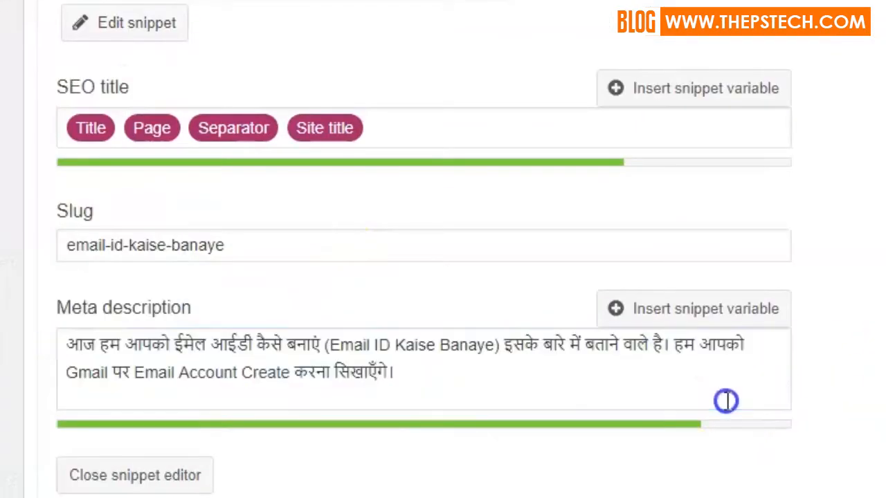
pyautogui.click(604, 382)
pyautogui.click(649, 386)
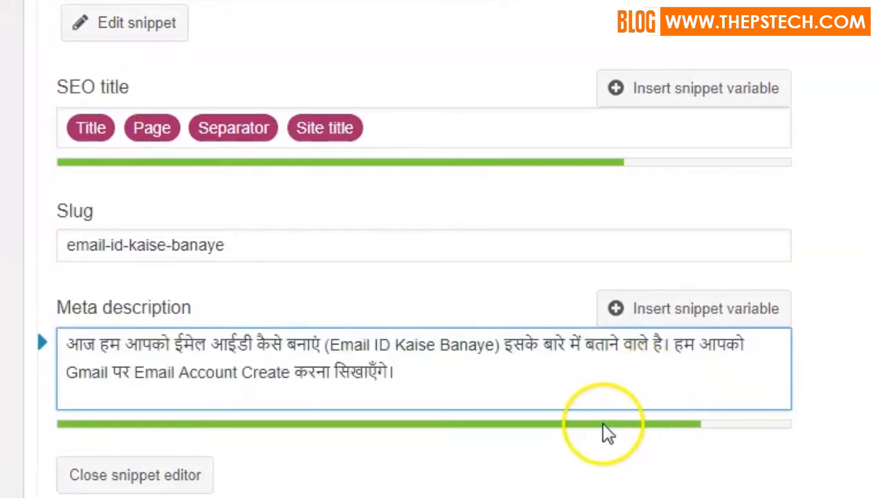
pyautogui.click(537, 376)
pyautogui.hotkey('ctrl', 'a')
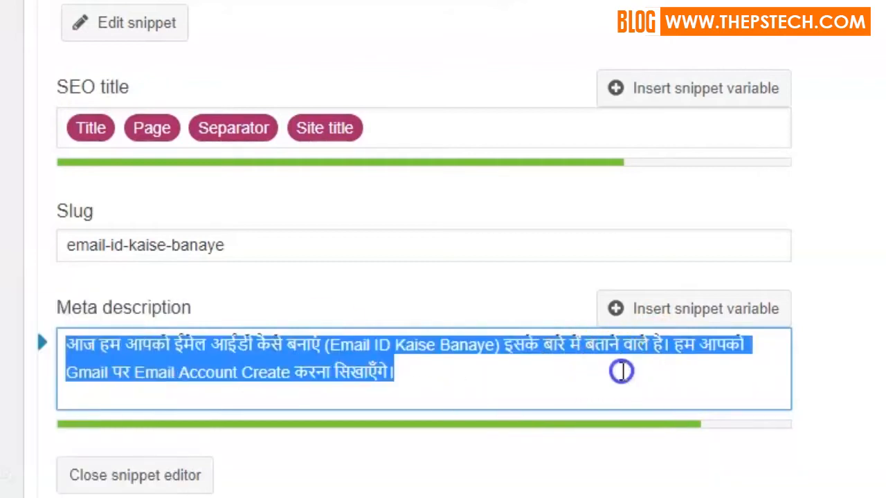
pyautogui.click(622, 372)
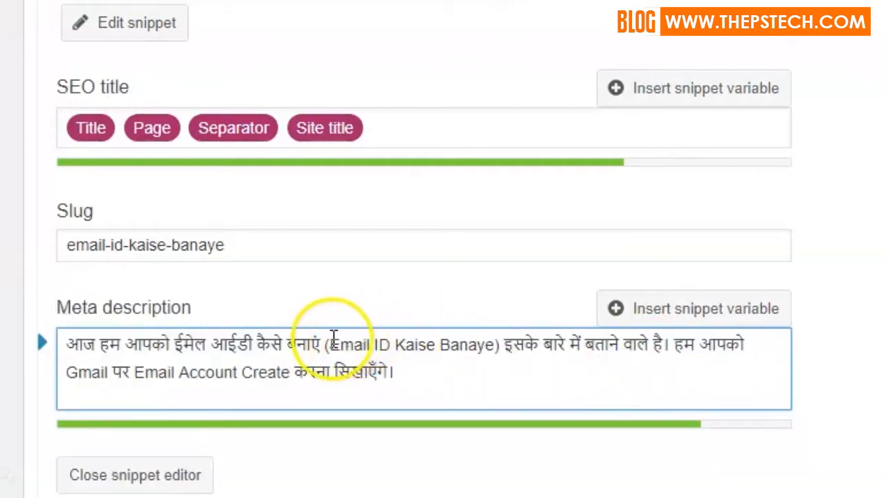
# - Examine the English keyphrase "Email ID Kaise Banaye" and its Hindi counterpart "ईमेल आईडी कैसे बनाएं" in the meta description
pyautogui.moveTo(330, 343); pyautogui.dragTo(475, 349)
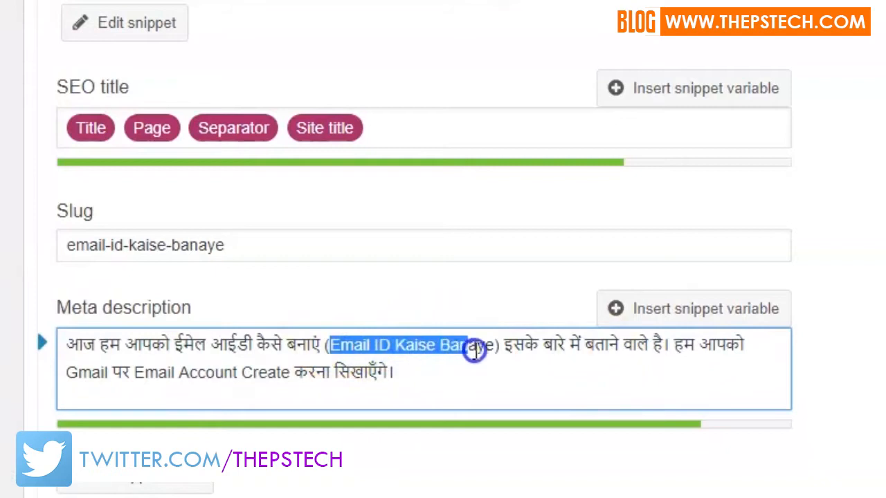
pyautogui.click(495, 351)
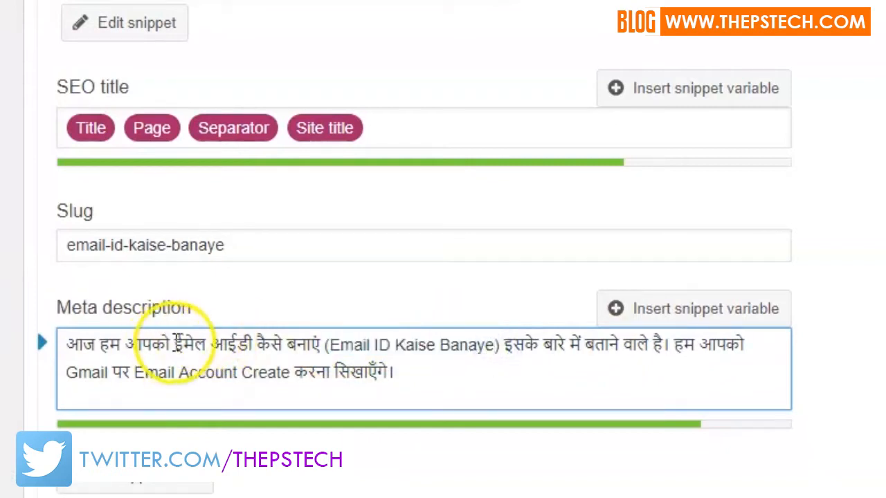
pyautogui.moveTo(174, 343); pyautogui.dragTo(321, 342)
# - Review the keyphrase in meta description and keyphrase density entries in the good results of the SEO analysis
pyautogui.scroll(-15, 515, 344)
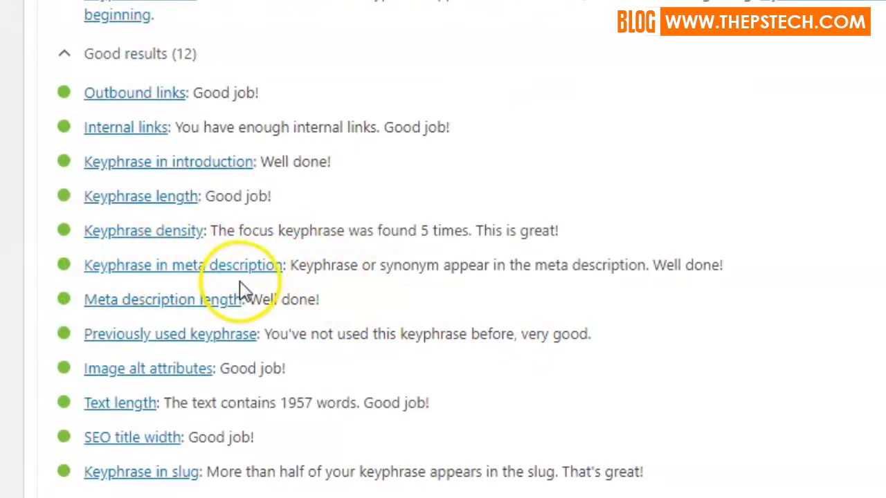
pyautogui.moveTo(290, 269); pyautogui.dragTo(637, 274)
pyautogui.click(667, 272)
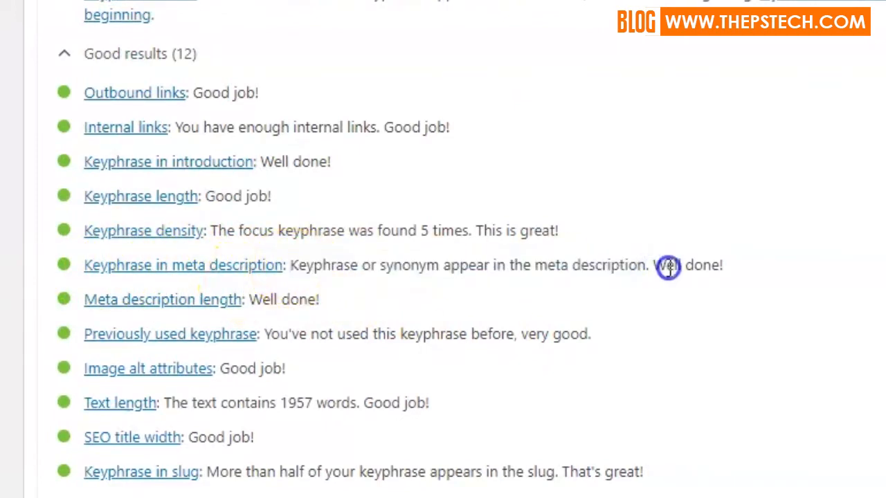
pyautogui.moveTo(212, 230); pyautogui.dragTo(436, 231)
pyautogui.click(436, 231)
pyautogui.click(424, 231)
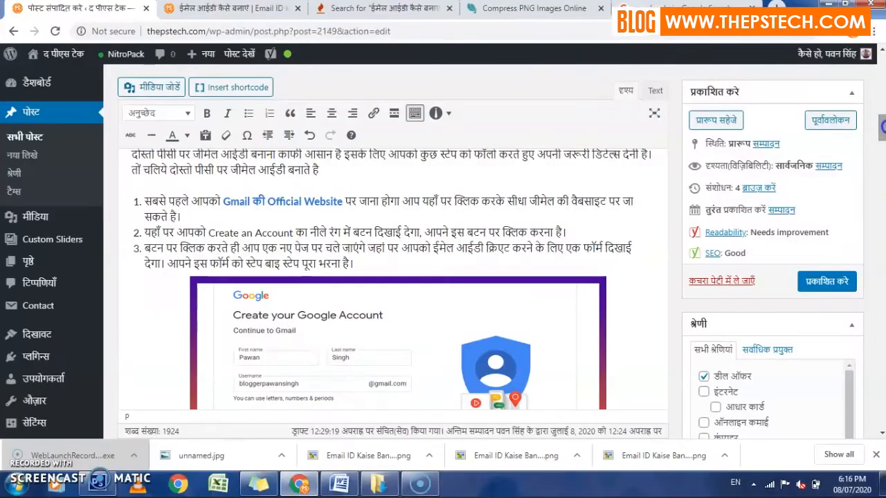
# - Check the bold Hindi and English keyphrase at the end of the article's opening paragraph
pyautogui.scroll(10, 392, 311)
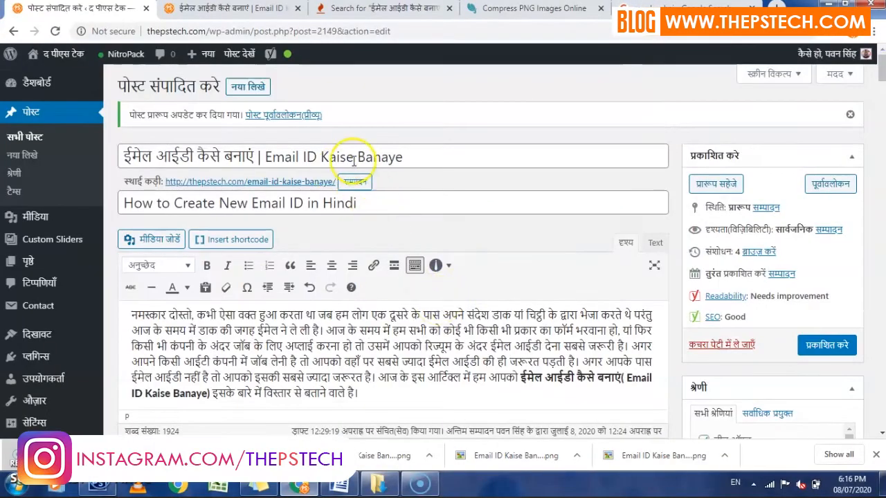
pyautogui.scroll(-1, 877, 62)
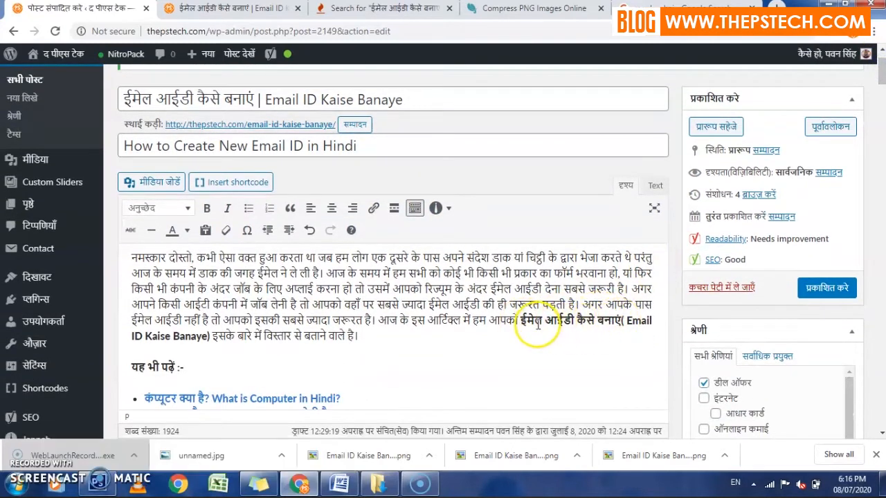
pyautogui.moveTo(518, 320); pyautogui.dragTo(205, 341)
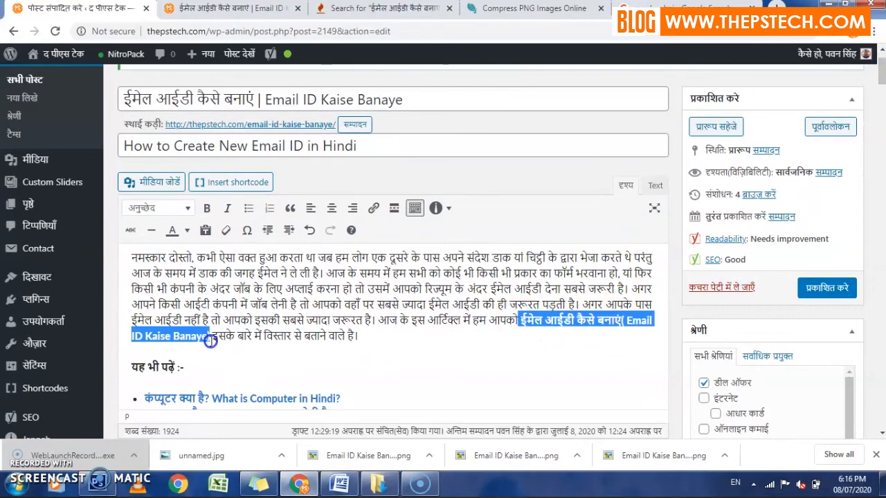
pyautogui.click(211, 341)
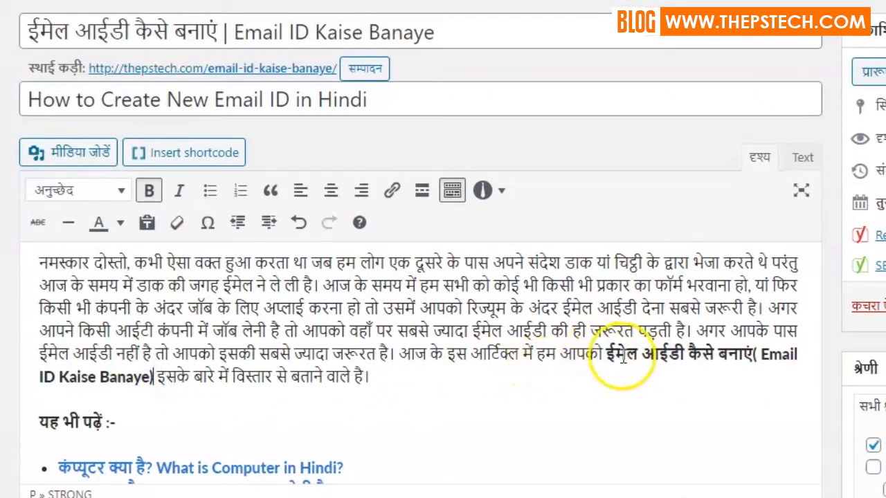
pyautogui.moveTo(606, 355); pyautogui.dragTo(173, 373)
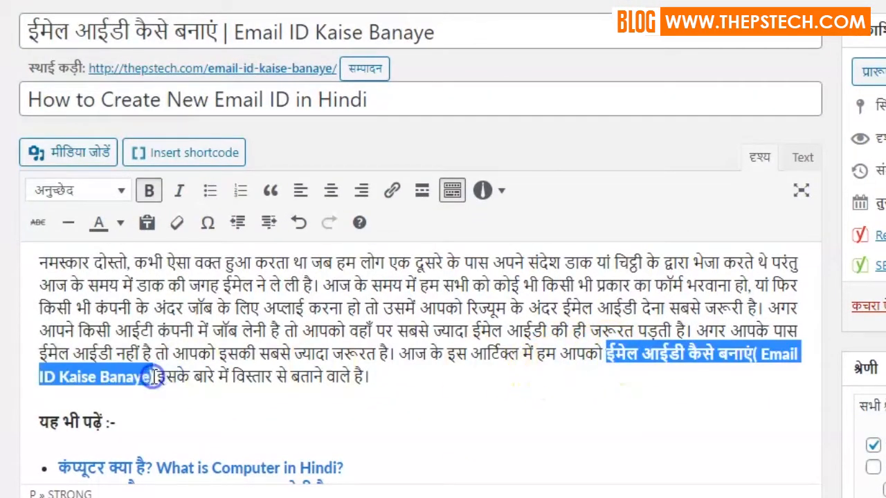
# - Inspect keyword use in the article's sections from "What is Email in Hindi" to "How to Create Gmail ID on PC"
pyautogui.scroll(-6, 153, 378)
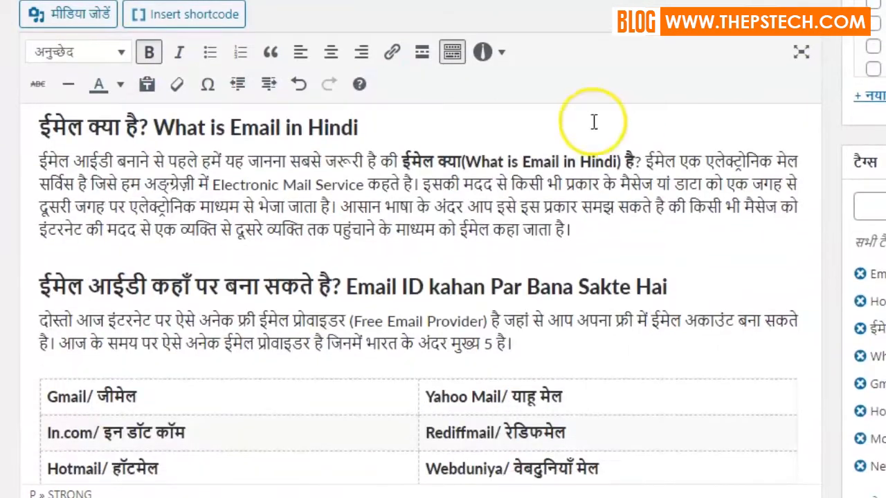
pyautogui.click(400, 164)
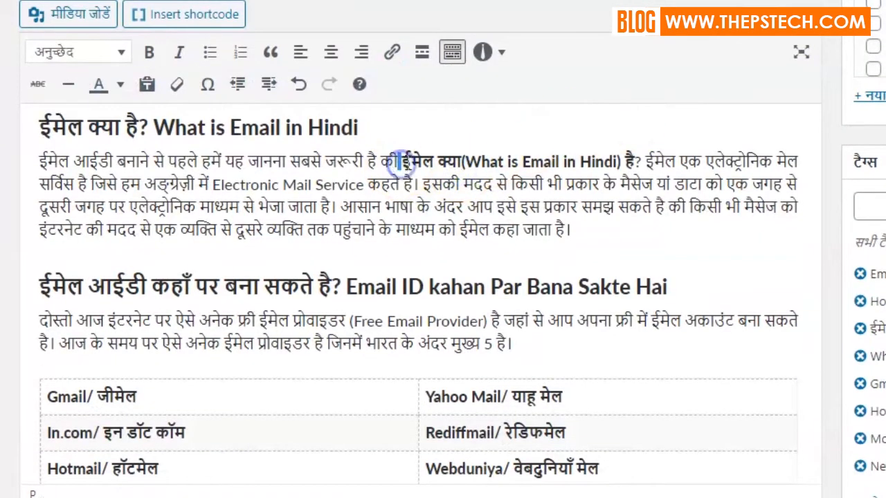
pyautogui.scroll(-10, 603, 184)
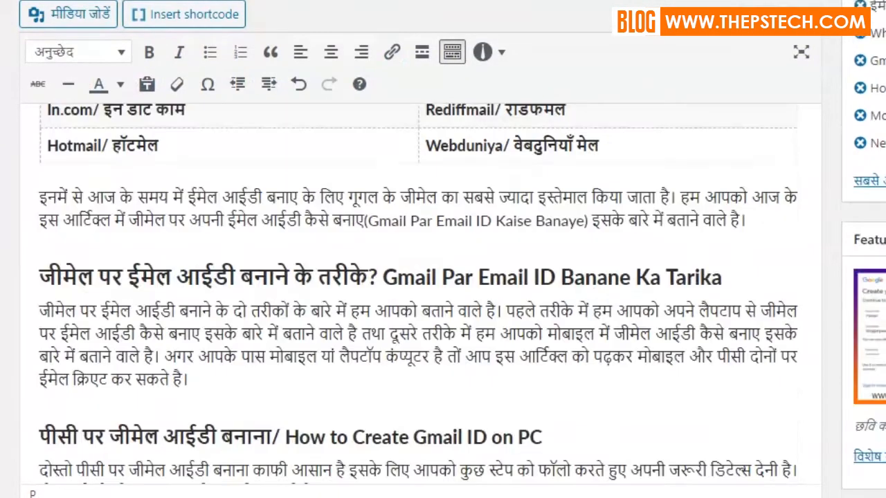
pyautogui.scroll(3, 415, 291)
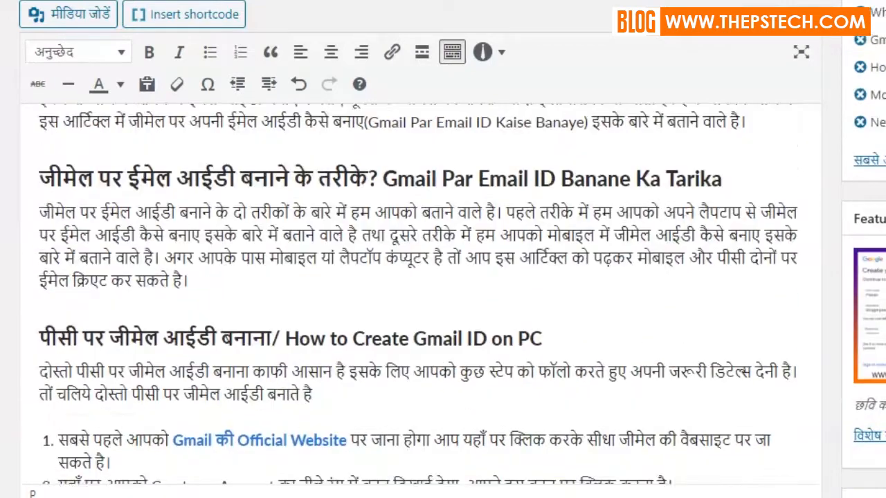
pyautogui.moveTo(479, 249); pyautogui.dragTo(667, 247)
pyautogui.click(667, 249)
# - Look through the rest of the article and examine "Email ID kaise Banaye" in the निष्कर्ष paragraph
pyautogui.scroll(-15, 666, 249)
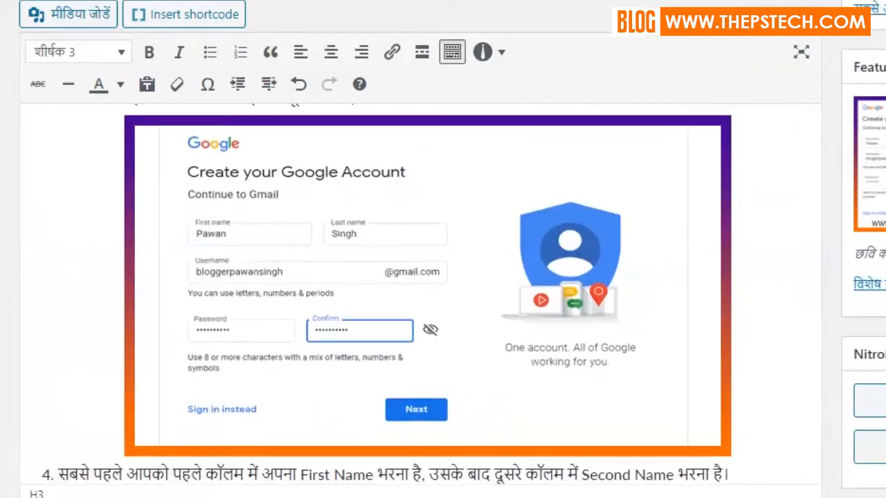
pyautogui.scroll(8, 667, 249)
pyautogui.scroll(-20, 415, 290)
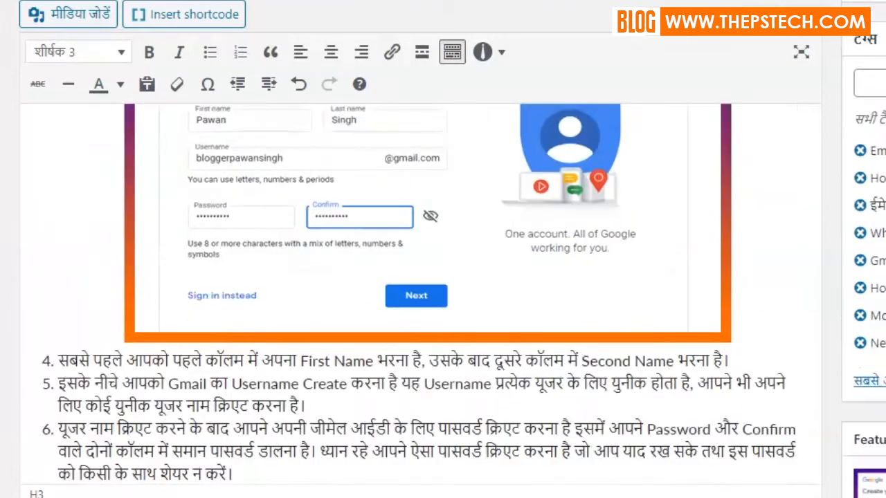
pyautogui.scroll(-15, 418, 293)
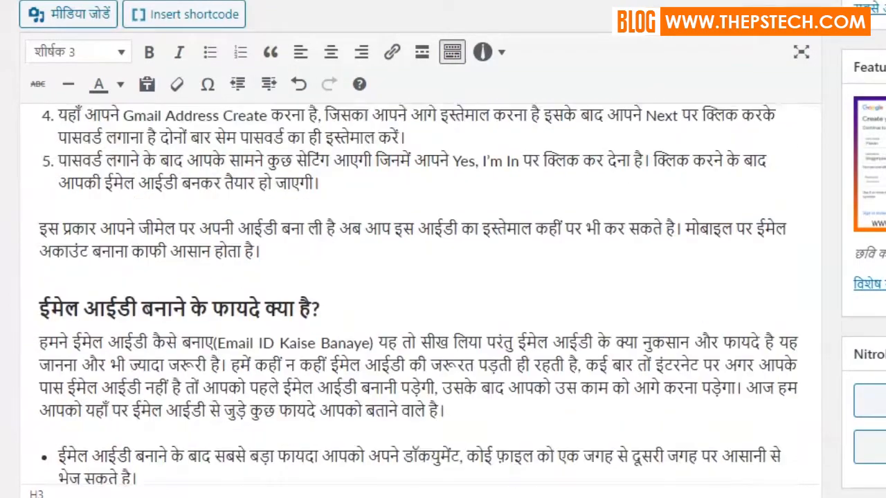
pyautogui.scroll(-4, 415, 277)
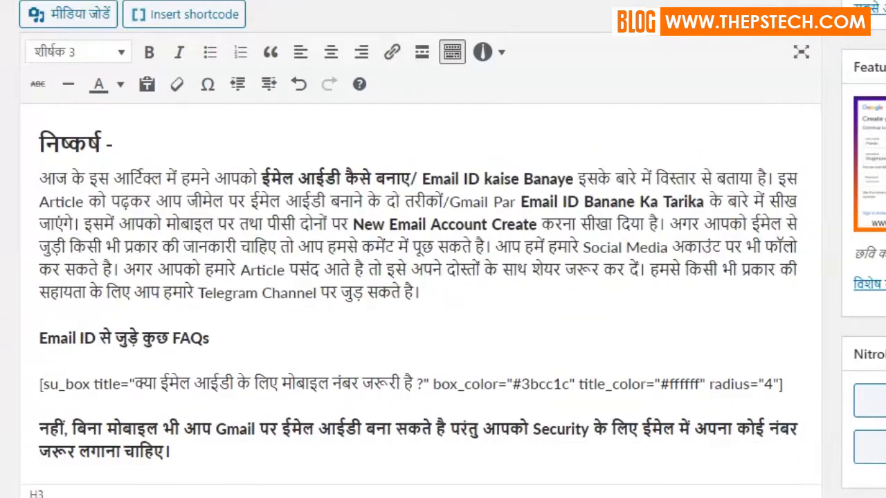
pyautogui.moveTo(431, 179); pyautogui.dragTo(557, 184)
pyautogui.click(561, 182)
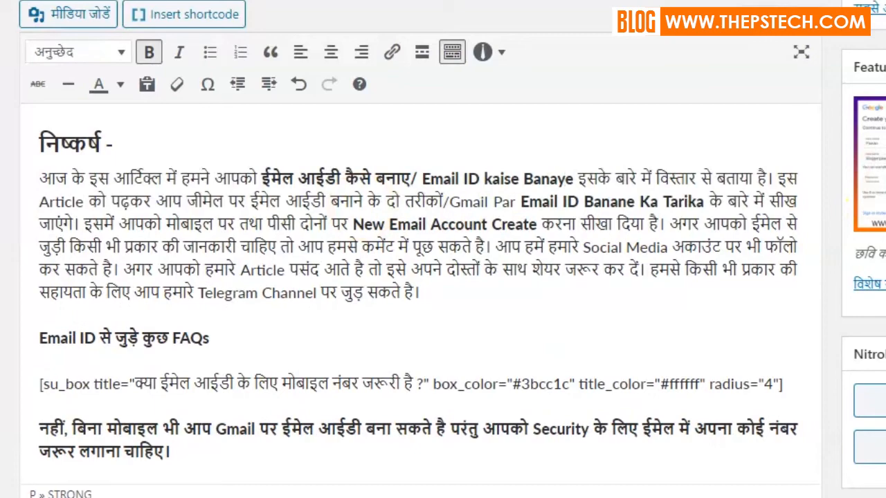
# - Return to the SEO analysis and examine the keyphrase density result
pyautogui.scroll(-5, 418, 293)
pyautogui.scroll(11, 418, 293)
pyautogui.scroll(-20, 415, 277)
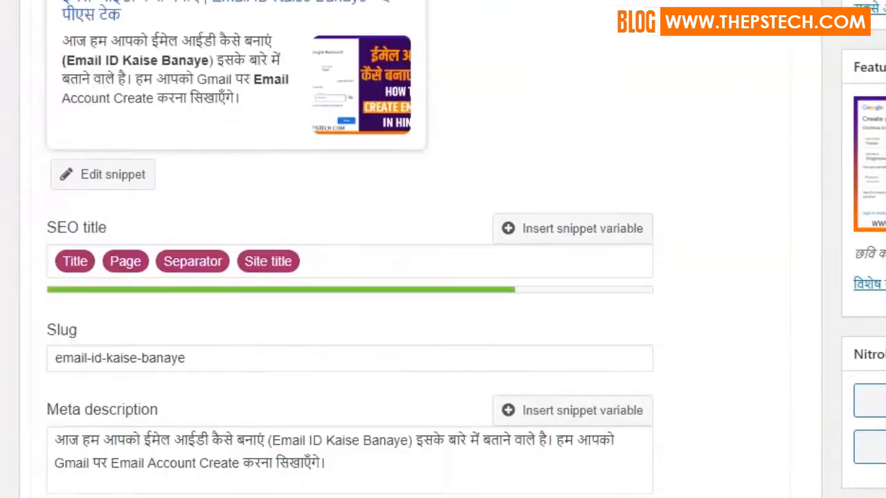
pyautogui.scroll(-14, 494, 228)
pyautogui.click(316, 196)
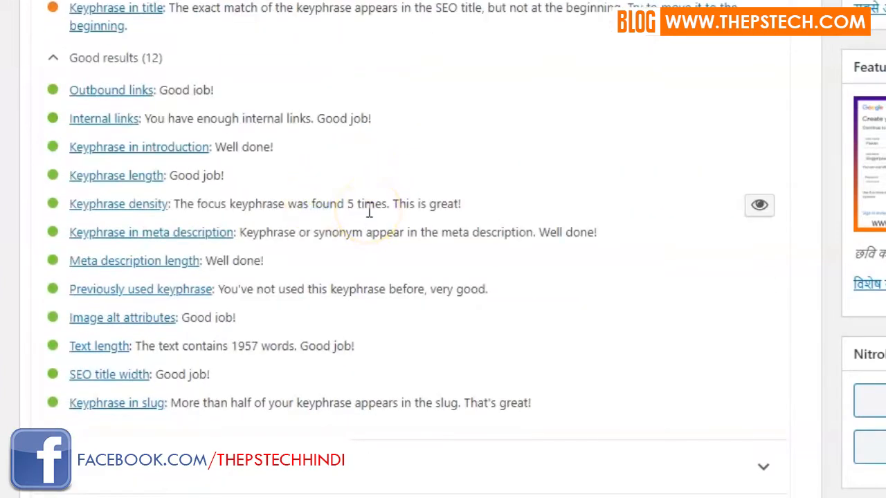
pyautogui.click(344, 195)
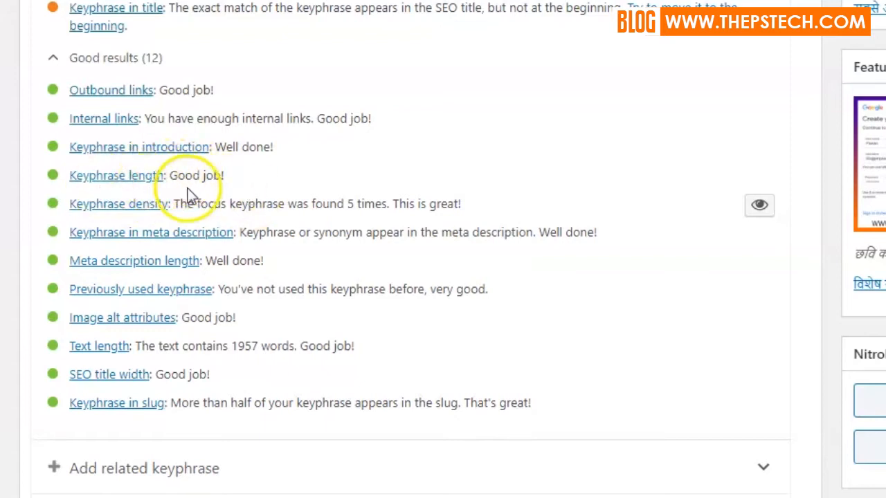
# - Examine the keyphrase length result in the SEO analysis
pyautogui.moveTo(170, 176); pyautogui.dragTo(246, 180)
pyautogui.click(238, 176)
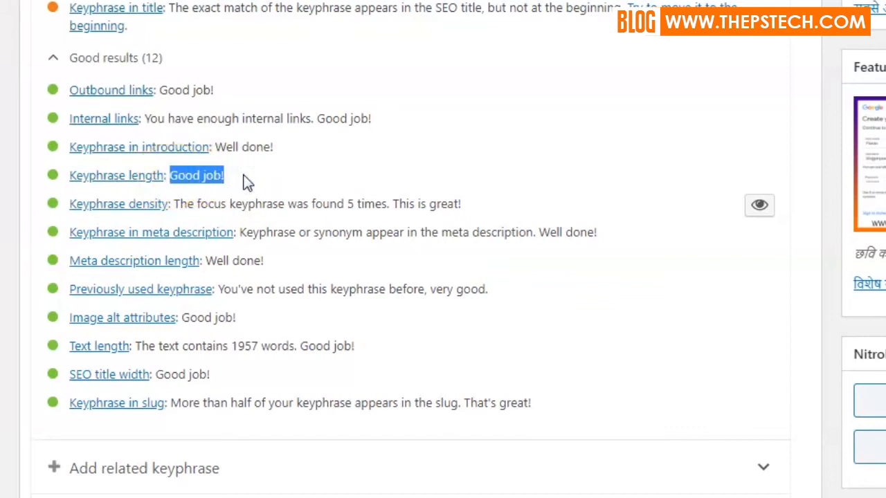
pyautogui.click(224, 175)
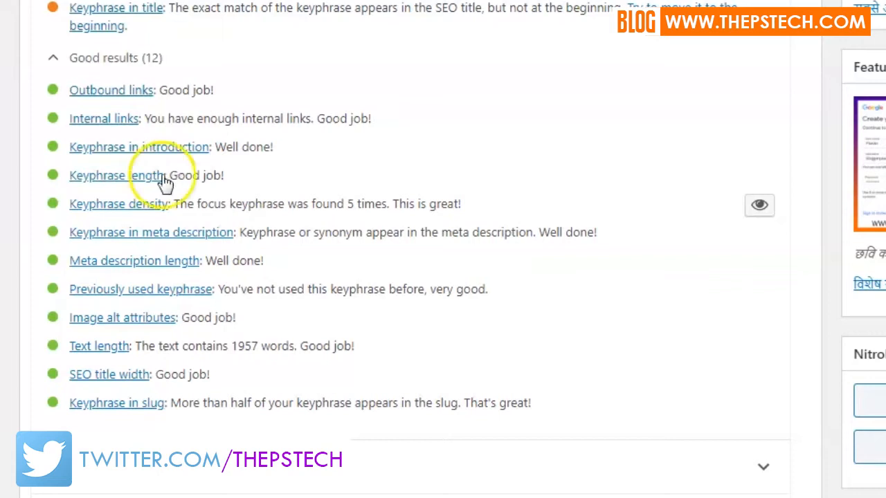
pyautogui.moveTo(170, 175); pyautogui.dragTo(237, 176)
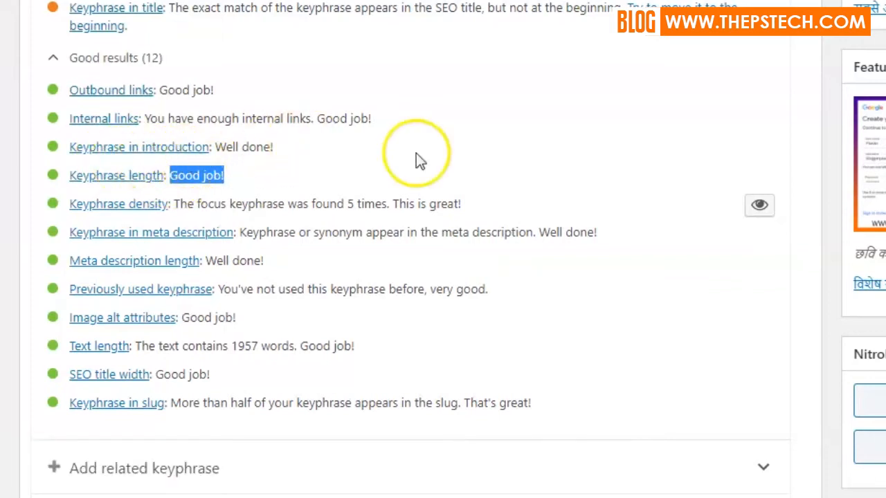
# - Go back to the introduction and examine how its last sentence uses the keyphrase "ईमेल आईडी कैसे बनाएं( Email ID Kaise Banaye)"
pyautogui.scroll(1, 415, 249)
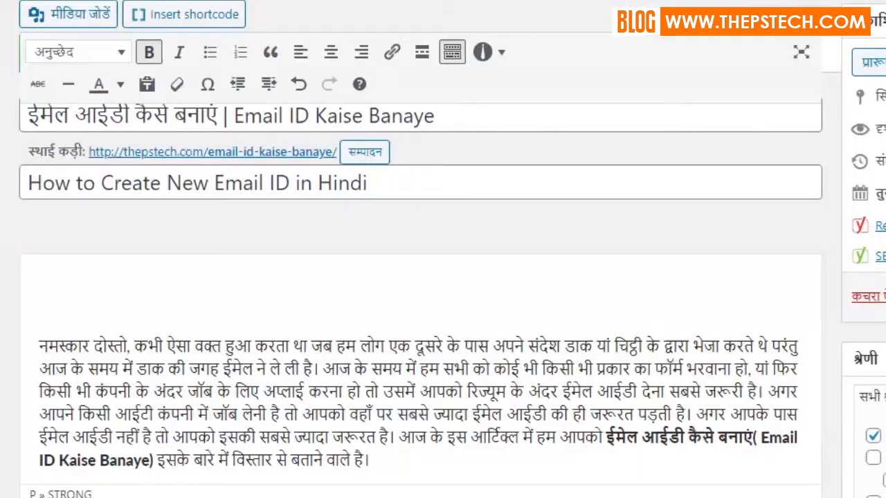
pyautogui.moveTo(607, 437); pyautogui.dragTo(151, 459)
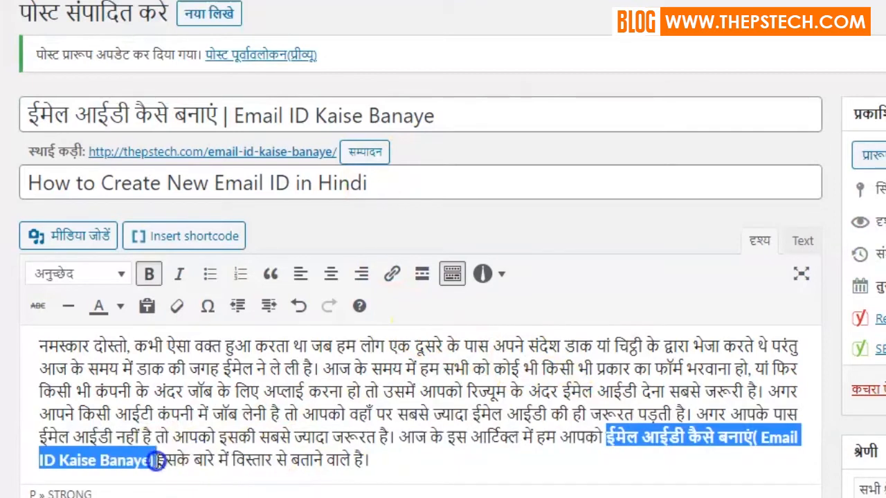
pyautogui.click(572, 438)
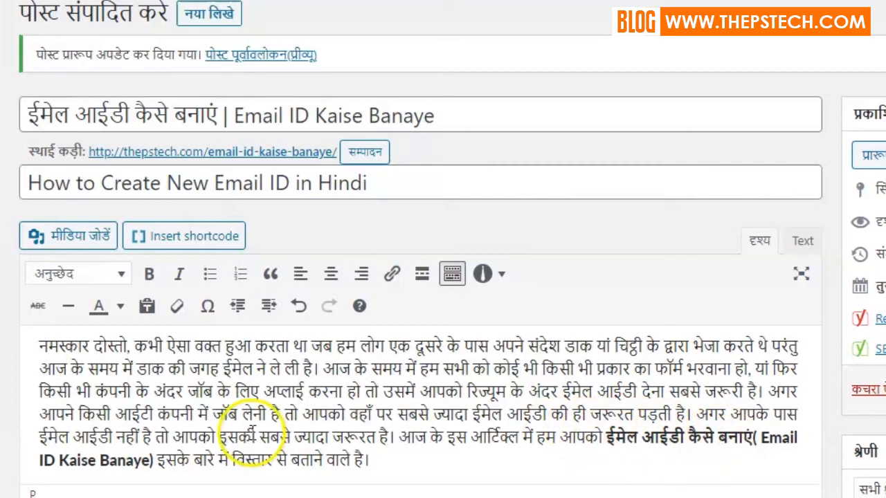
pyautogui.click(367, 463)
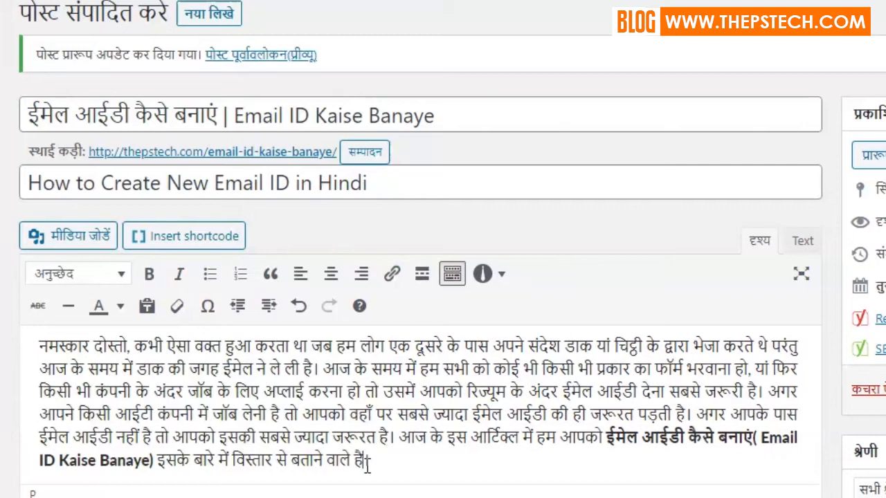
# - Leave the introduction paragraph and return to the SEO analysis to examine the internal links result
pyautogui.click(381, 464)
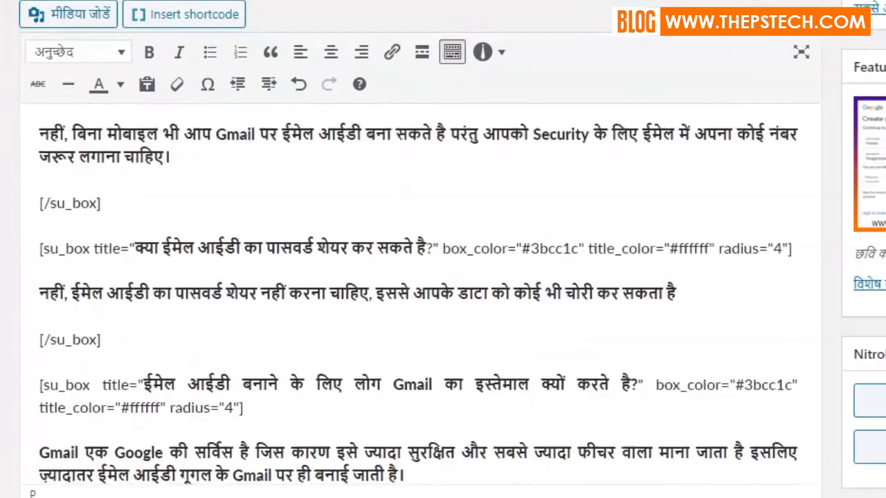
pyautogui.scroll(-15, 415, 277)
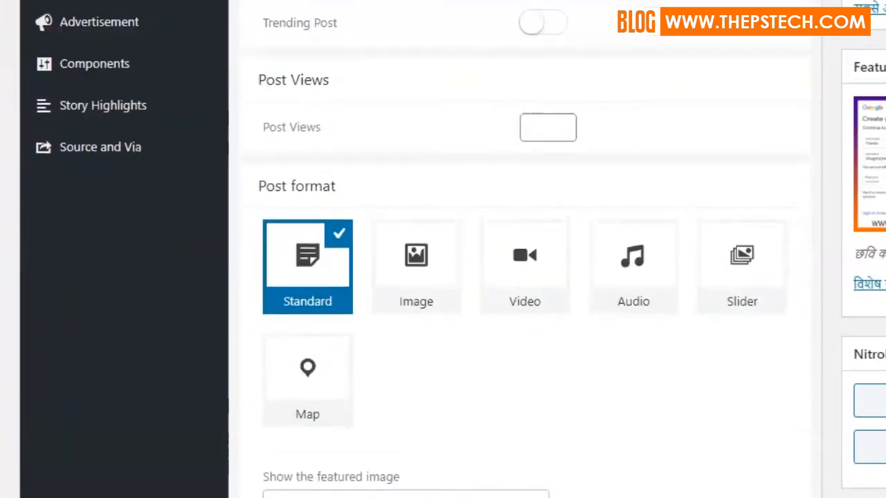
pyautogui.scroll(-9, 349, 249)
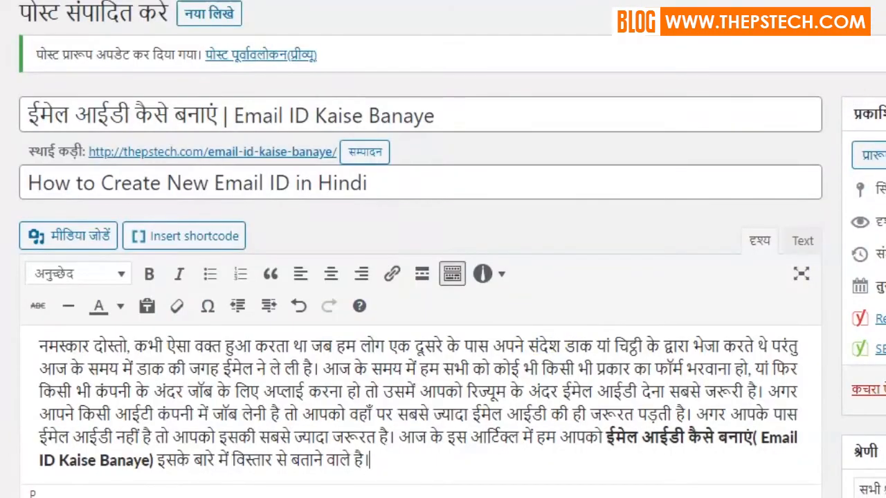
# - Examine the internal links in the "यह भी पढ़ें" list, checking the URL behind "कंप्यूटर क्या है? What is Computer in Hindi?"
pyautogui.scroll(-5, 436, 150)
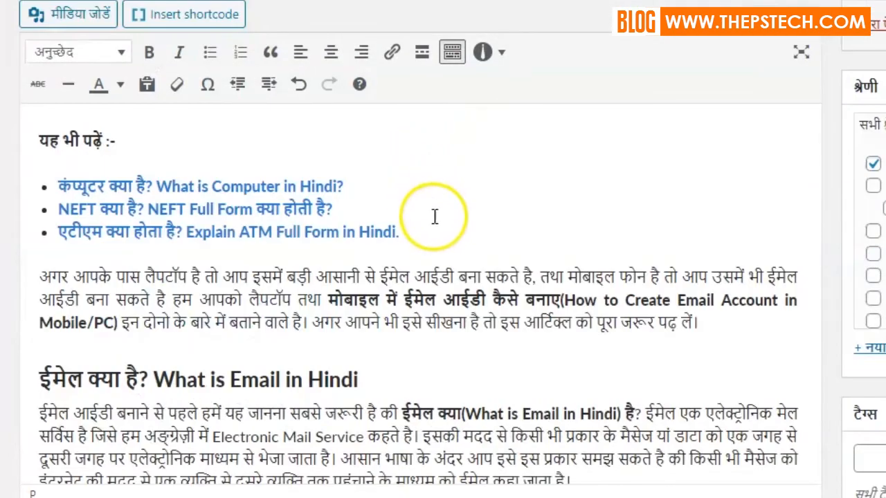
pyautogui.click(411, 223)
pyautogui.click(146, 199)
pyautogui.click(142, 189)
pyautogui.click(435, 196)
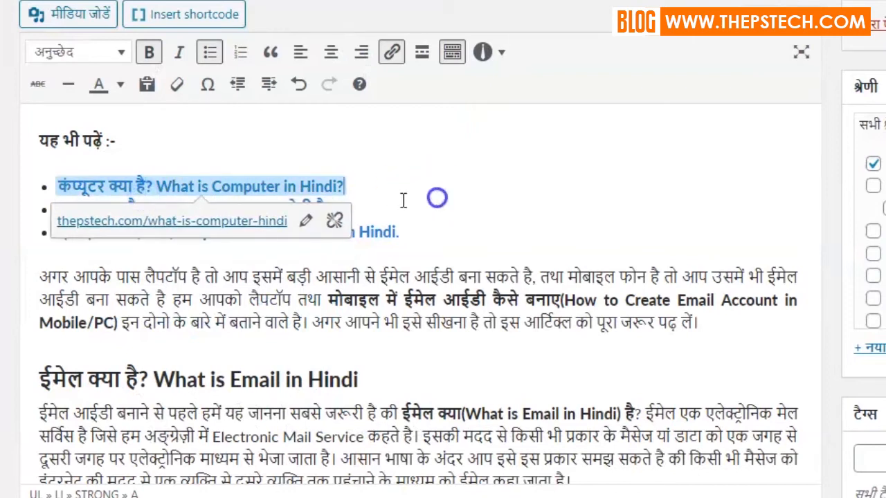
pyautogui.click(598, 246)
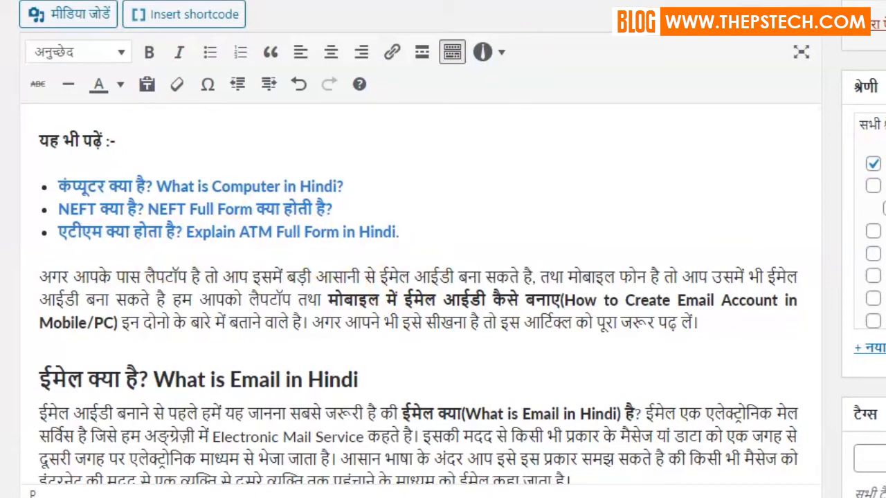
# - Go back to the SEO analysis and examine the outbound links result
pyautogui.scroll(-20, 420, 294)
pyautogui.scroll(1, 420, 295)
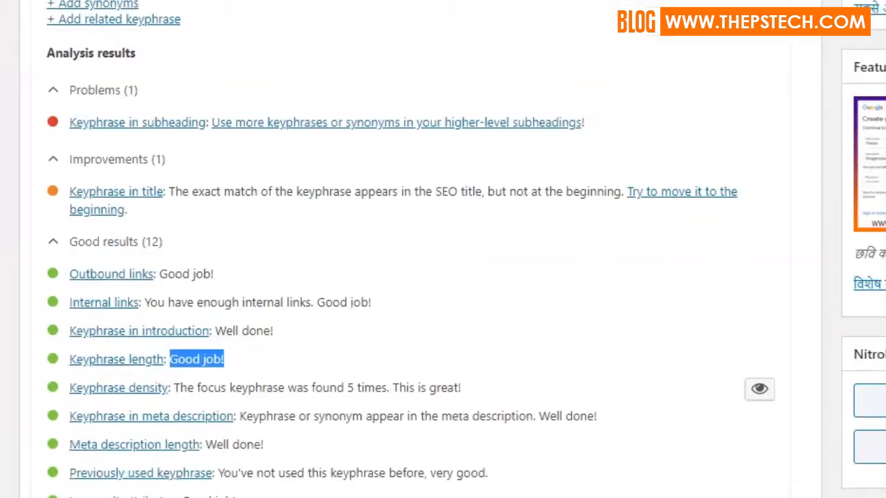
pyautogui.scroll(1, 148, 439)
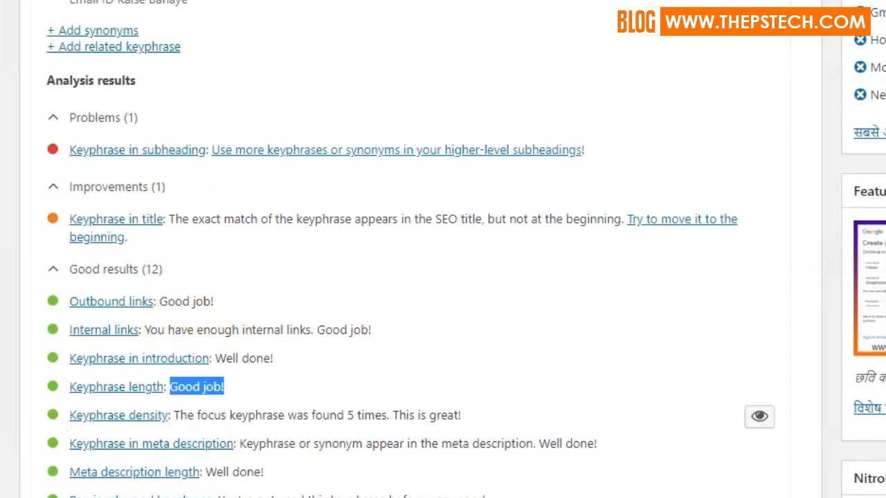
# - Find the "Gmail की Official Website" link in the article's Gmail ID on PC section and examine its outbound URL
pyautogui.scroll(15, 443, 250)
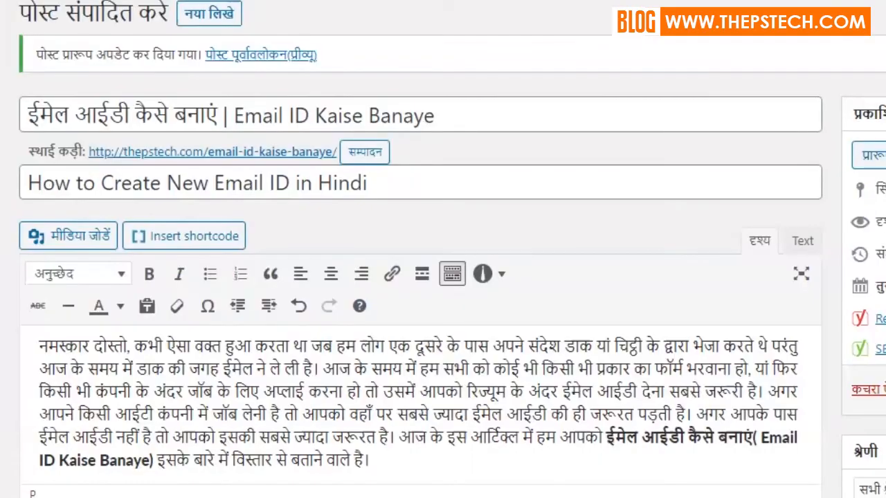
pyautogui.scroll(-8, 443, 277)
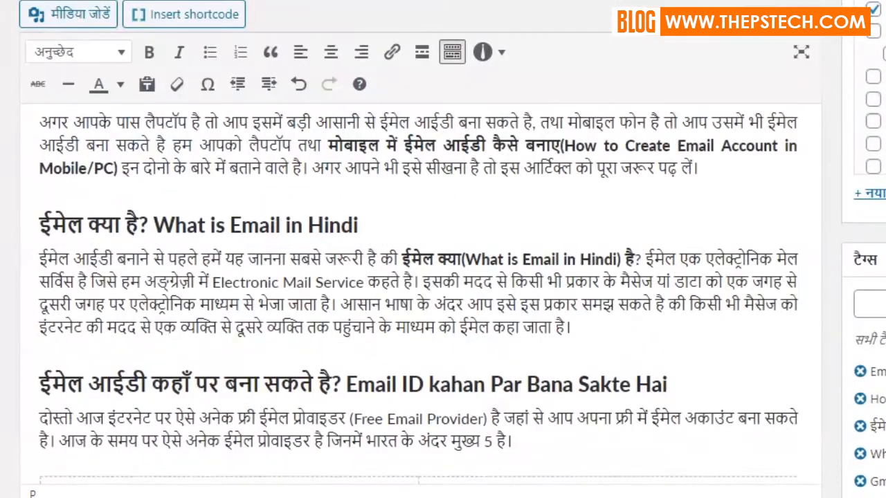
pyautogui.scroll(-10, 443, 276)
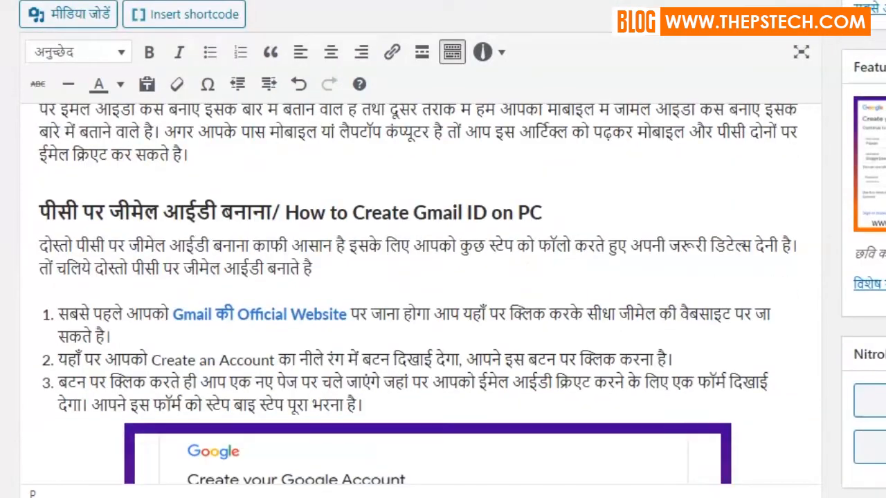
pyautogui.scroll(-2, 221, 208)
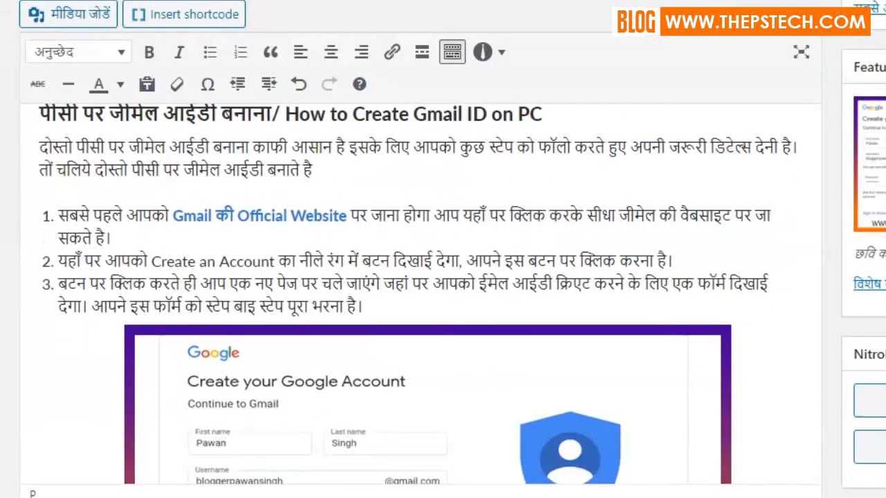
pyautogui.click(238, 215)
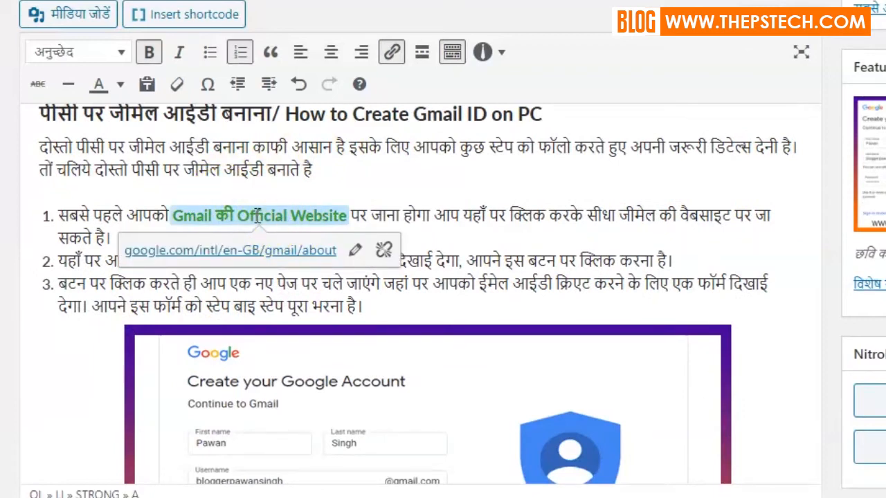
pyautogui.click(453, 199)
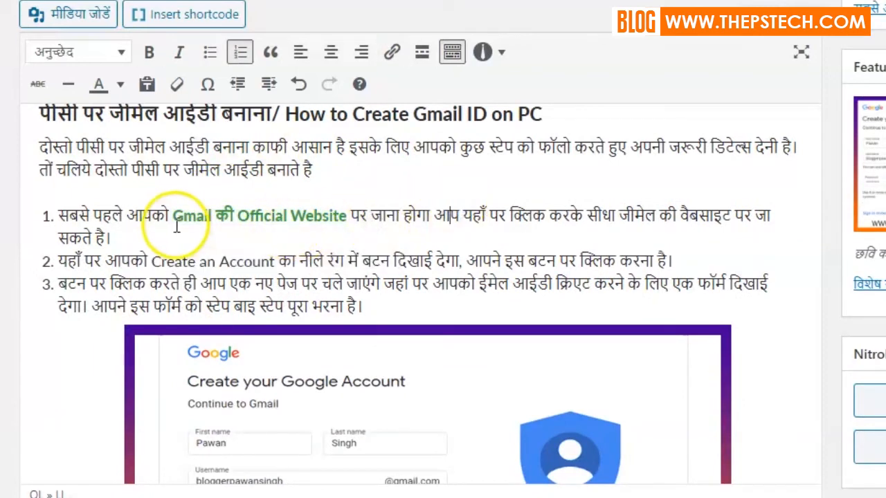
pyautogui.moveTo(173, 216); pyautogui.dragTo(346, 217)
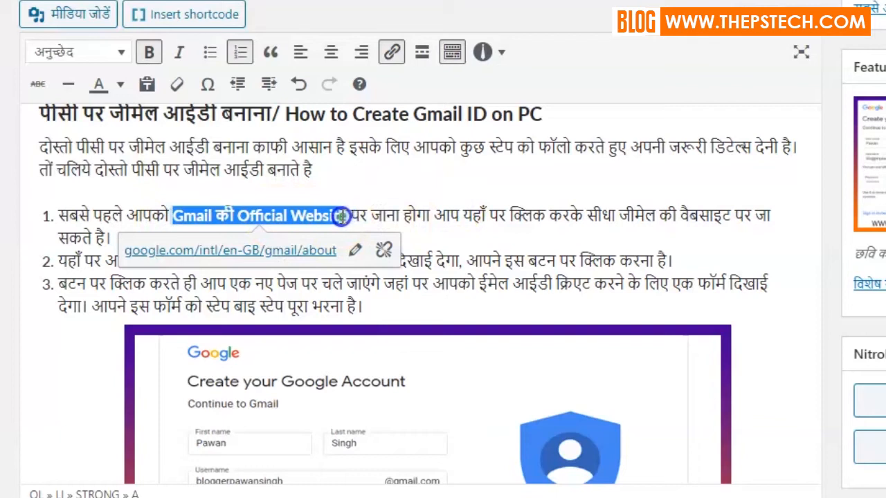
pyautogui.click(363, 216)
pyautogui.click(323, 216)
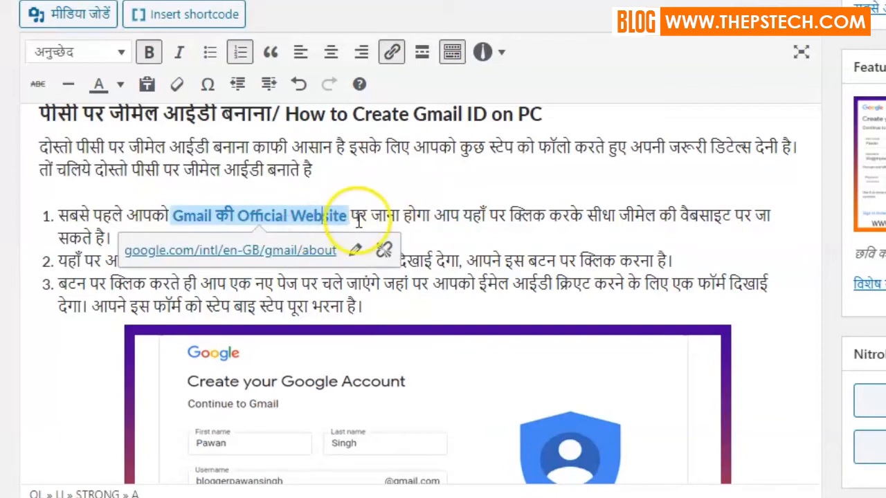
pyautogui.click(383, 216)
# - Find the "Google Drive" link in the list of email benefits and examine its outbound URL
pyautogui.scroll(-15, 383, 215)
pyautogui.scroll(-20, 418, 293)
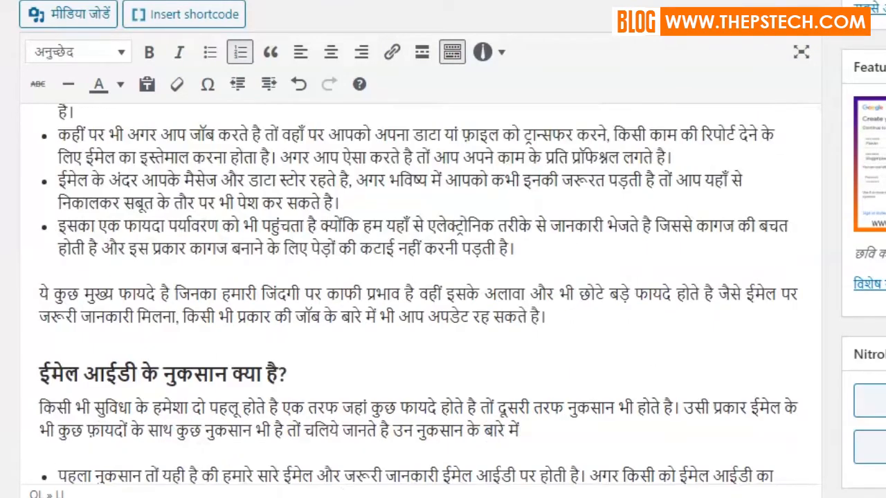
pyautogui.scroll(5, 340, 270)
pyautogui.click(302, 275)
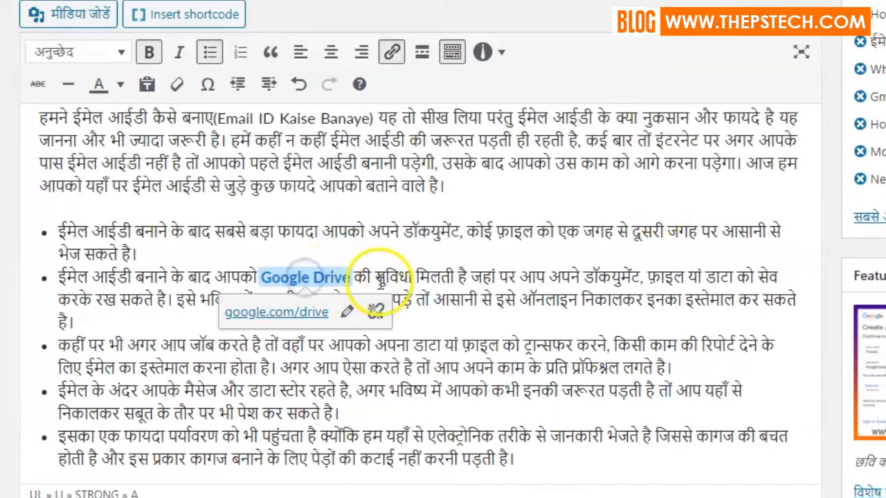
pyautogui.click(379, 280)
# - Return to the SEO analysis and examine the keyphrase in title suggestion
pyautogui.scroll(-15, 380, 277)
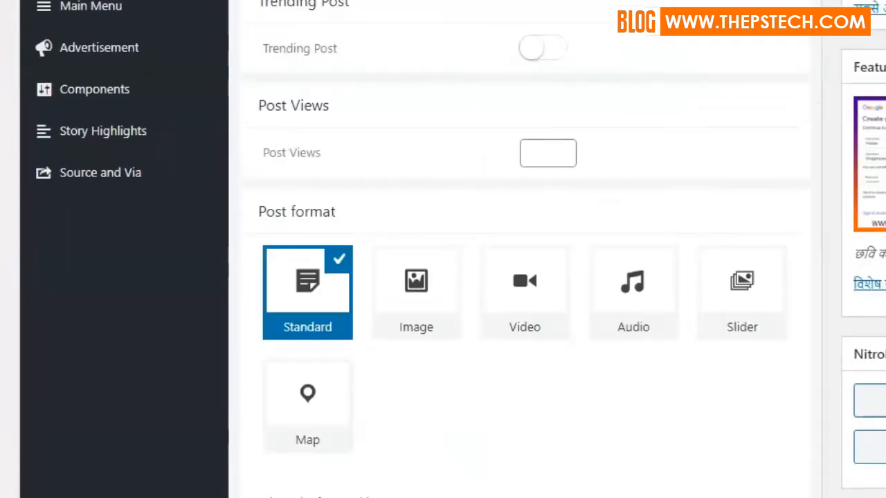
pyautogui.scroll(-10, 252, 407)
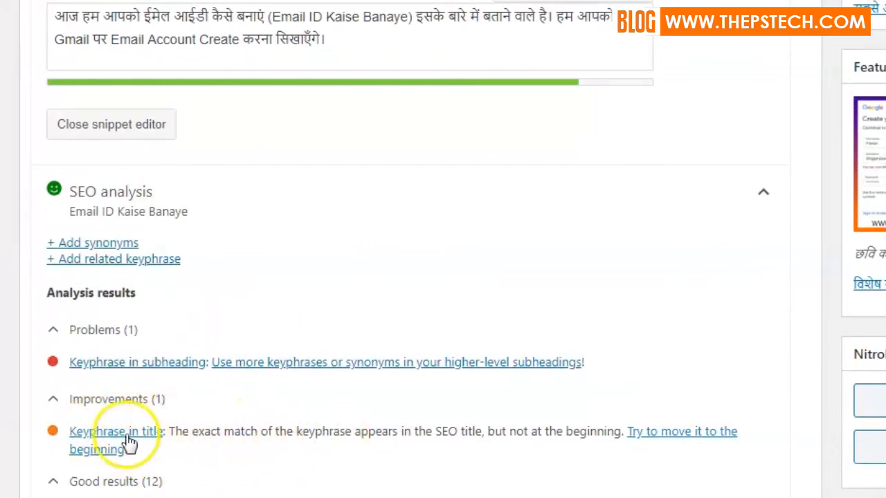
pyautogui.click(494, 432)
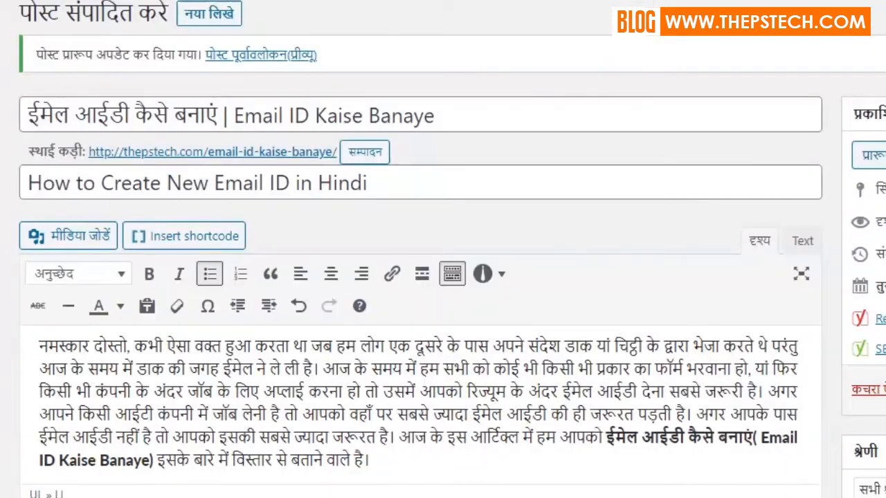
# - Examine where "Email ID Kaise Banaye" stands in the post title relative to the Hindi phrase "ईमेल आईडी कैसे बनाएं"
pyautogui.moveTo(233, 114); pyautogui.dragTo(460, 116)
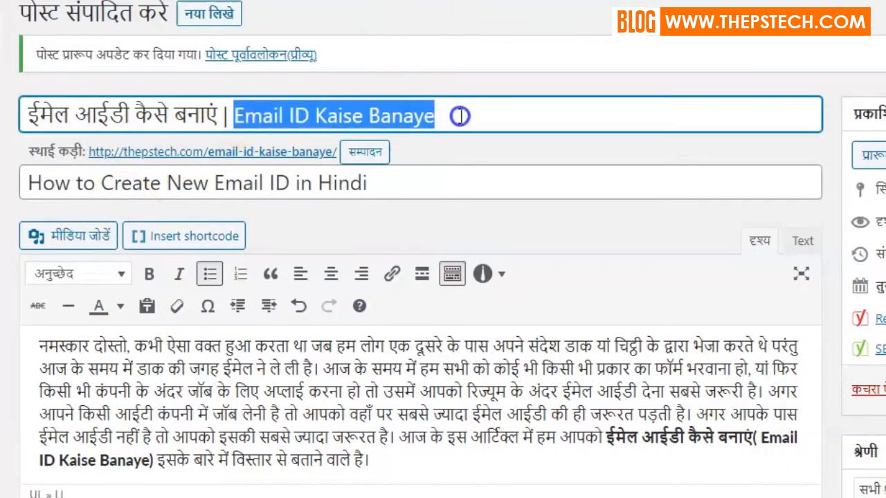
pyautogui.click(460, 116)
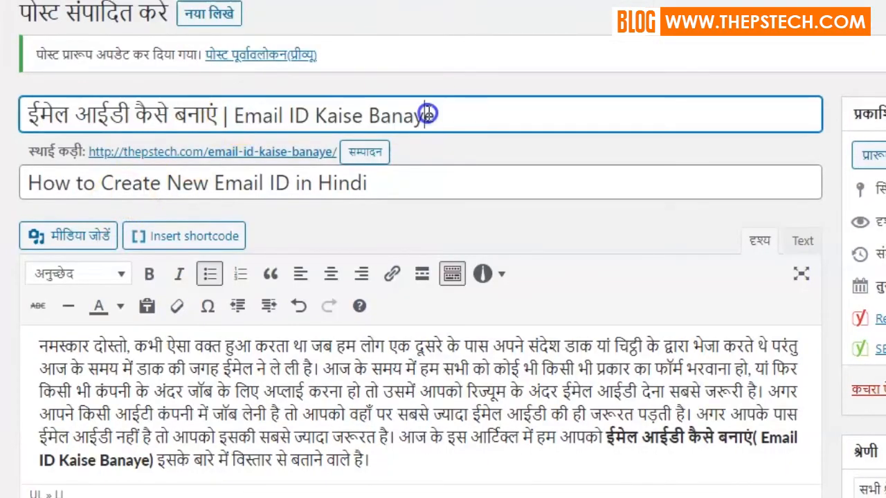
pyautogui.moveTo(445, 112); pyautogui.dragTo(257, 104)
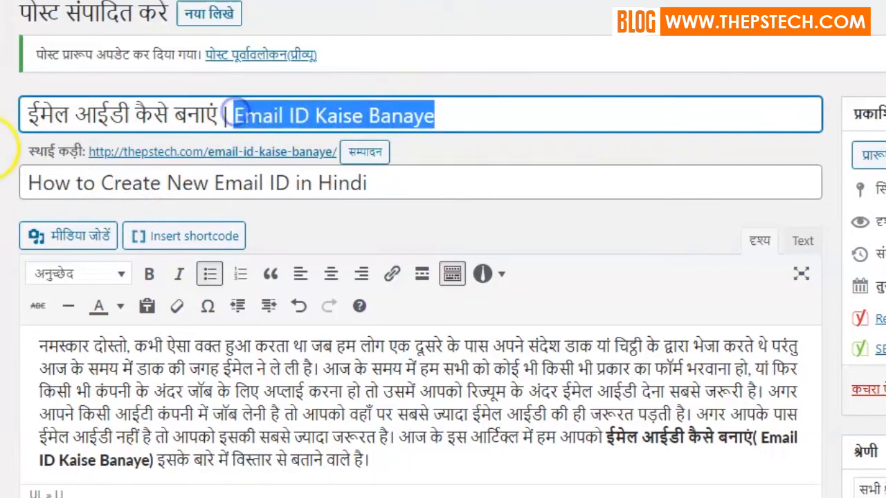
pyautogui.click(35, 122)
pyautogui.click(30, 113)
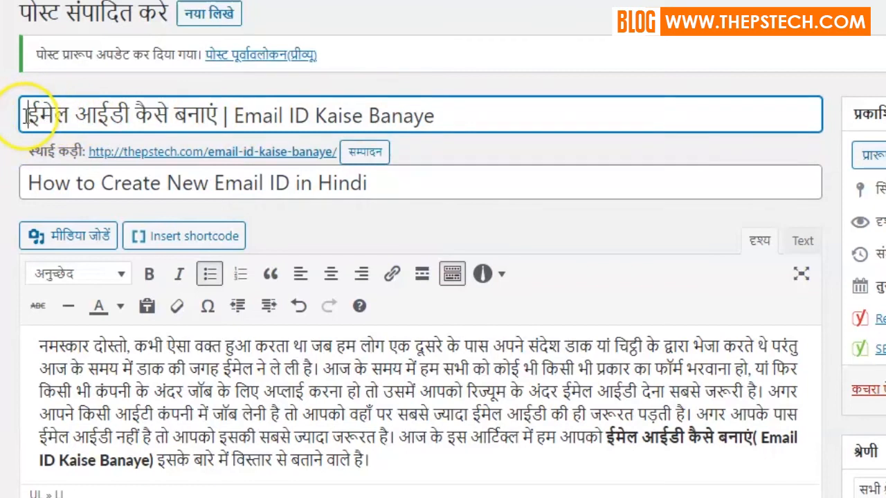
pyautogui.moveTo(52, 114); pyautogui.dragTo(214, 115)
pyautogui.click(226, 115)
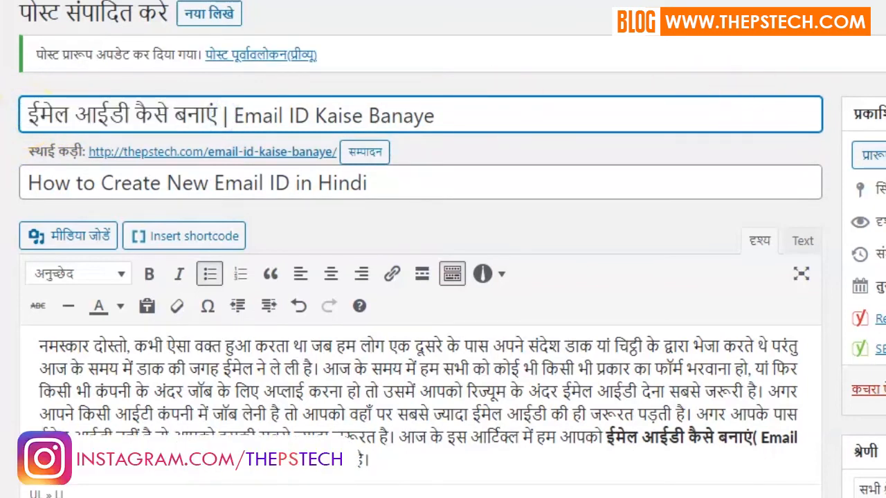
# - Examine the keyphrase in subheading problem in the SEO analysis and collapse the Improvements group
pyautogui.scroll(-15, 421, 277)
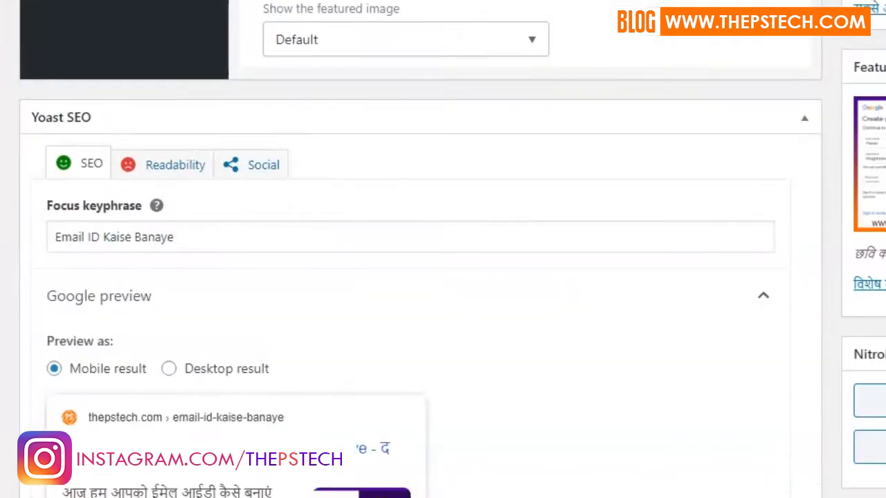
pyautogui.scroll(-10, 136, 415)
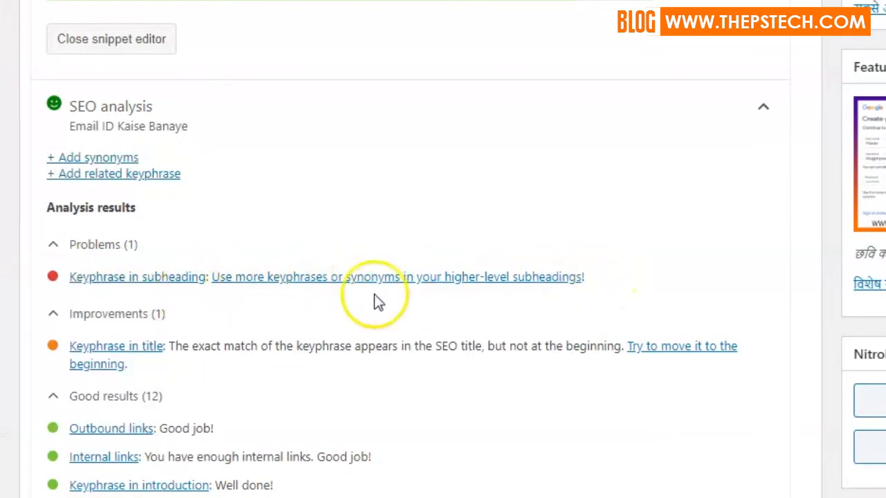
pyautogui.click(427, 304)
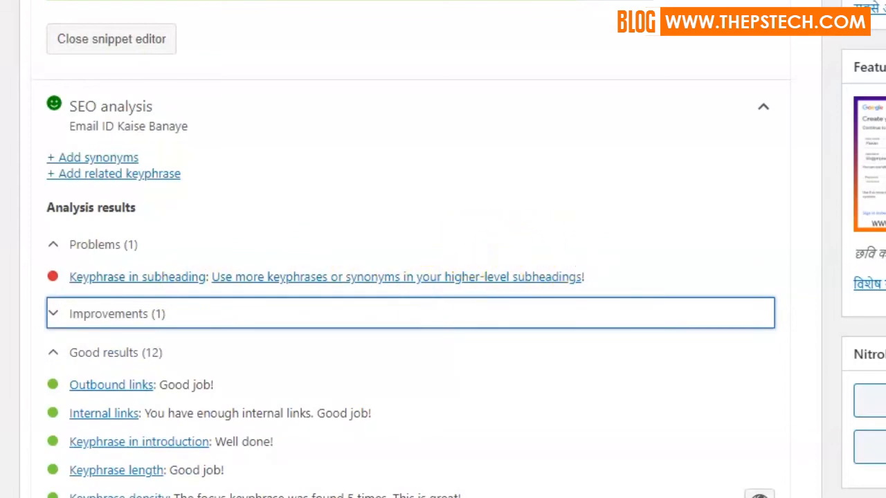
# - Look through the article's sections with the subheading suggestion in mind and return to the meta description and SEO analysis
pyautogui.scroll(15, 443, 277)
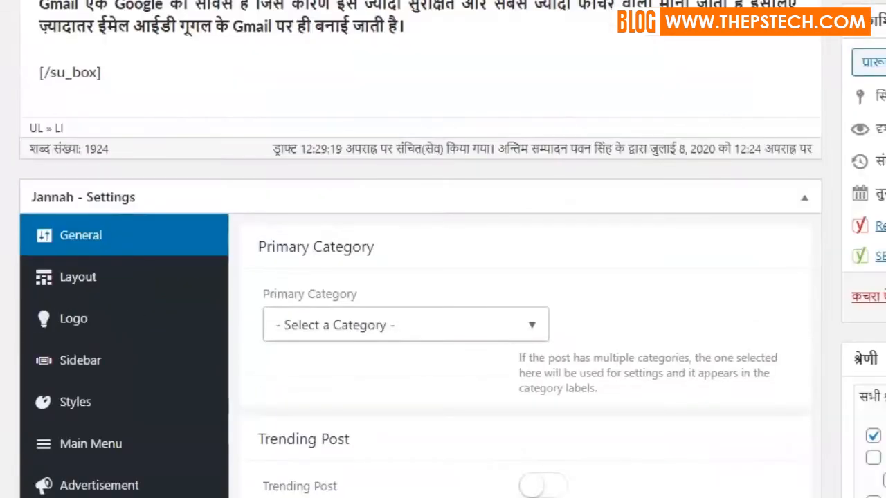
pyautogui.scroll(5, 421, 291)
pyautogui.scroll(-20, 421, 290)
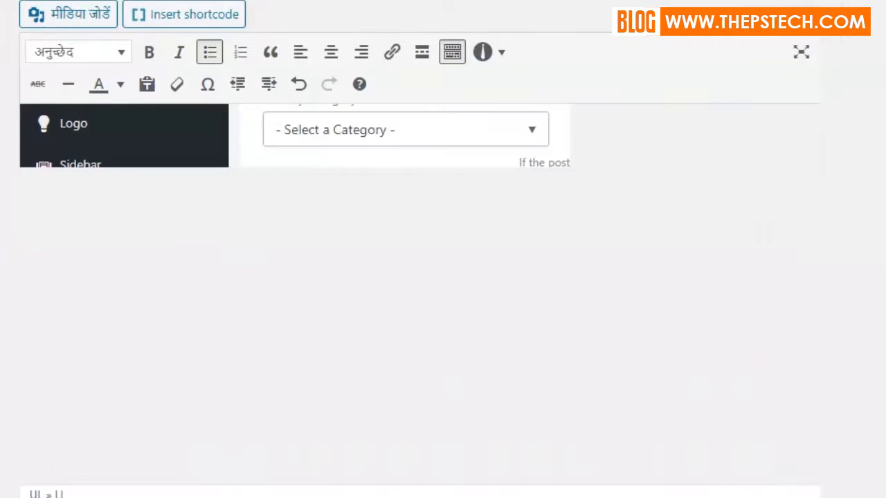
pyautogui.scroll(10, 420, 277)
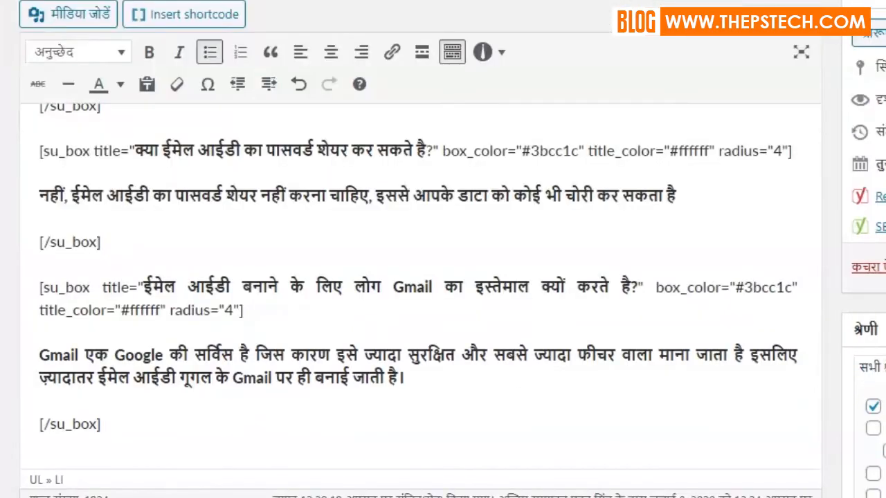
pyautogui.scroll(20, 421, 277)
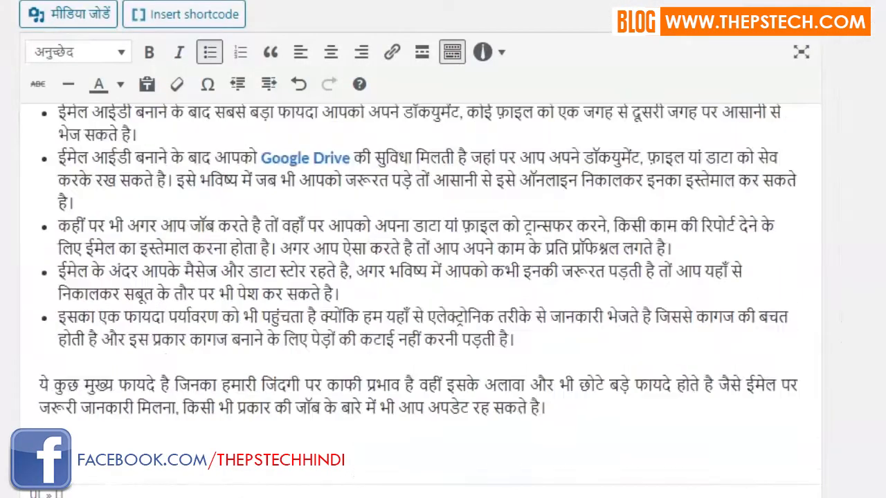
pyautogui.scroll(-20, 420, 276)
pyautogui.scroll(-3, 420, 276)
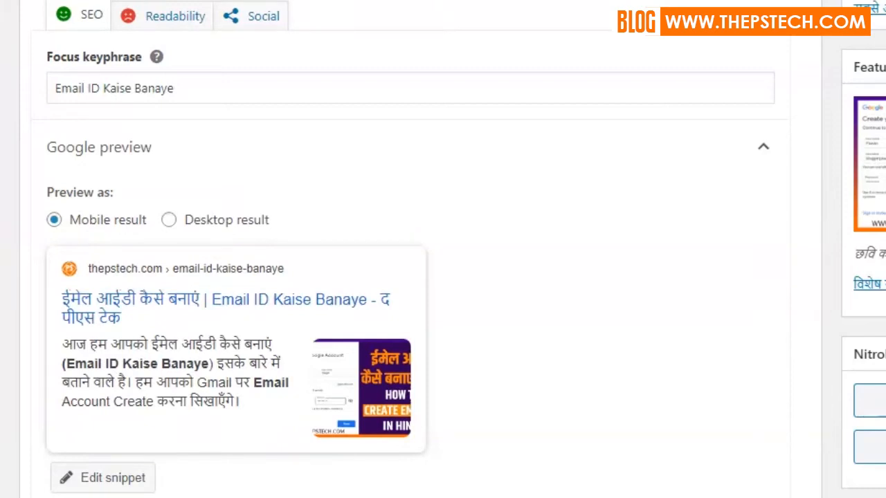
pyautogui.scroll(-9, 420, 276)
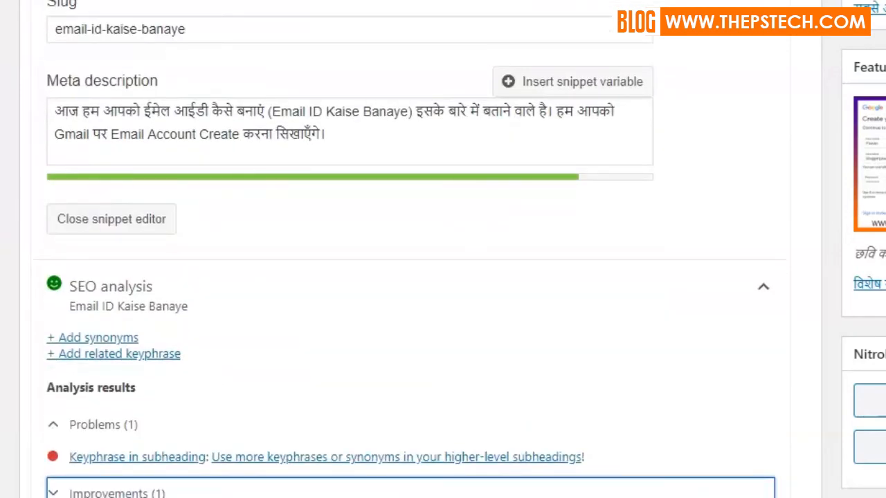
# - Assign the post to the इंटरनेट category instead of डील ऑफर and check the remaining categories
pyautogui.scroll(7, 421, 277)
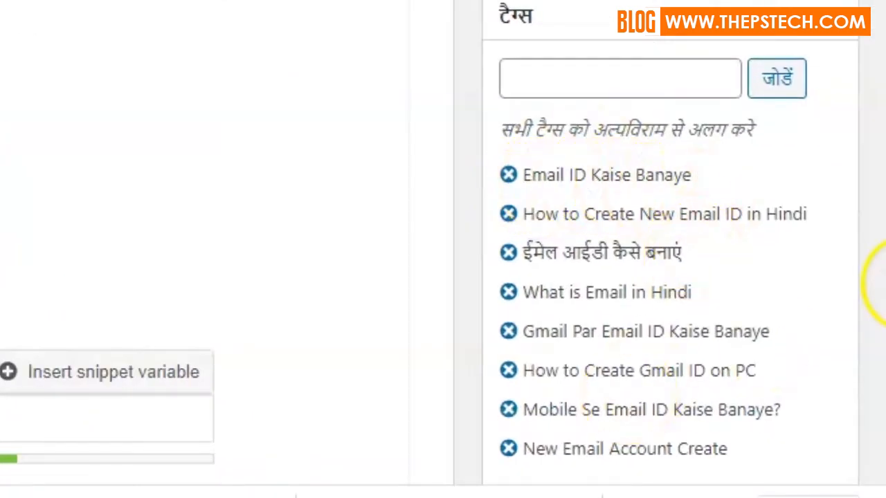
pyautogui.scroll(2, 665, 207)
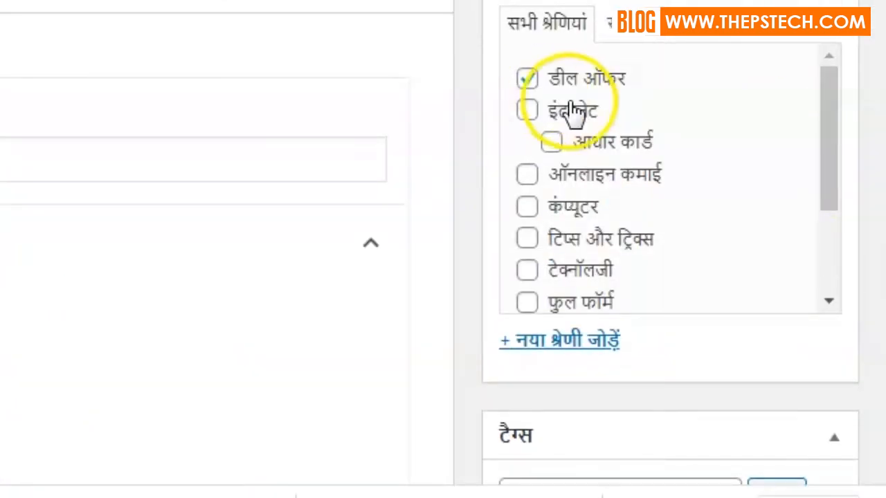
pyautogui.click(530, 115)
pyautogui.click(526, 82)
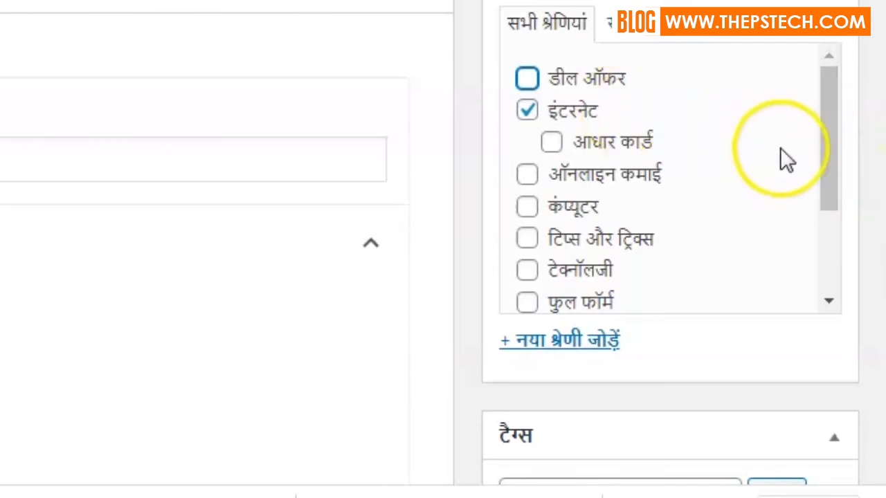
pyautogui.moveTo(830, 188); pyautogui.dragTo(840, 291)
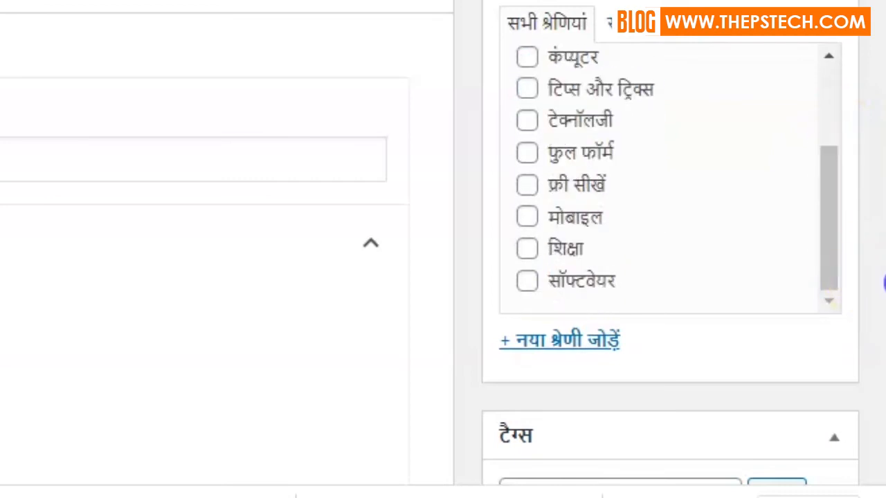
# - Review the Gmail account creation steps in the article together with their account form and phone verification images
pyautogui.scroll(-10, 885, 282)
pyautogui.scroll(15, 885, 192)
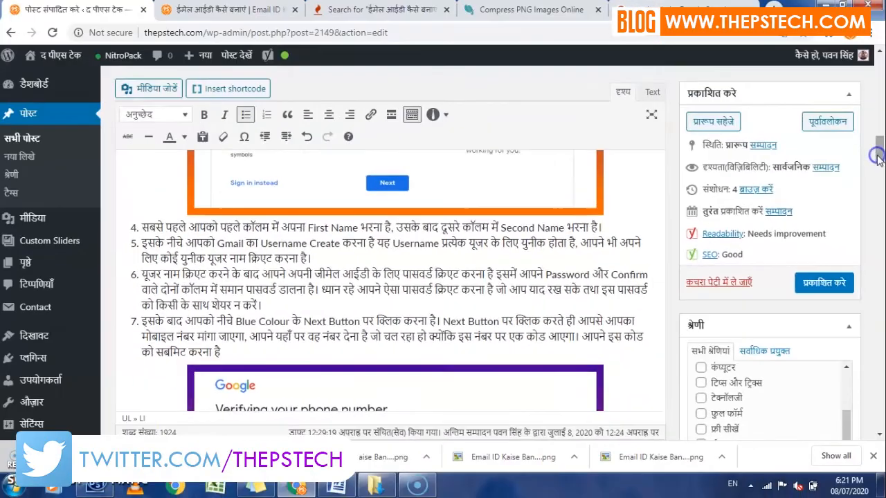
pyautogui.scroll(5, 880, 105)
pyautogui.scroll(-10, 880, 105)
pyautogui.click(456, 180)
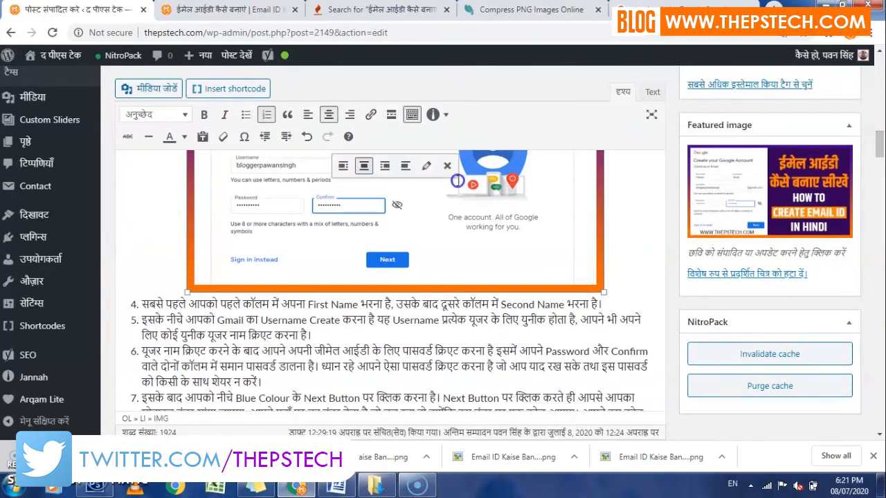
pyautogui.moveTo(881, 144); pyautogui.dragTo(882, 135)
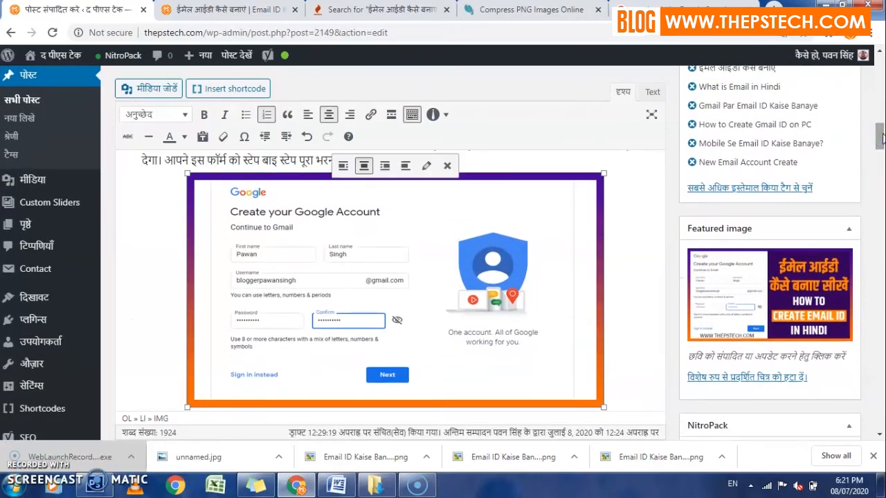
pyautogui.moveTo(881, 138); pyautogui.dragTo(880, 166)
pyautogui.click(463, 182)
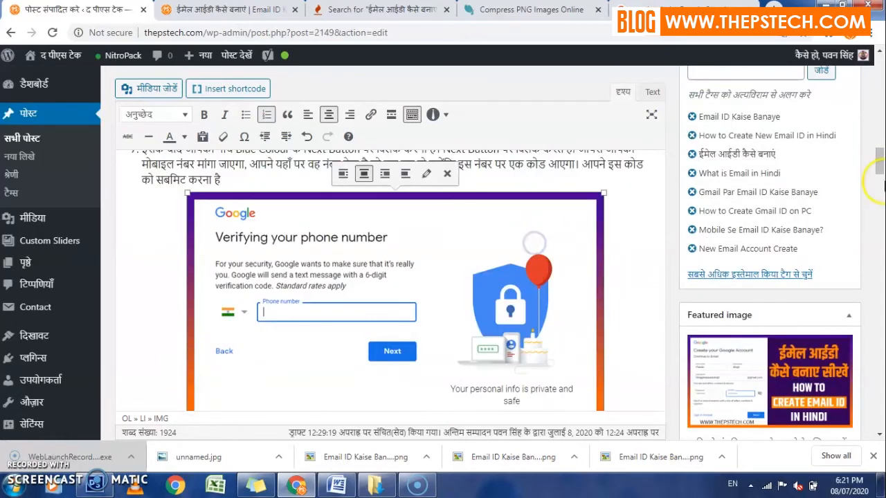
pyautogui.scroll(-8, 464, 182)
pyautogui.click(464, 182)
# - Examine the su_box question and answer shortcodes in the FAQ section after the article's conclusion
pyautogui.moveTo(881, 189); pyautogui.dragTo(880, 280)
pyautogui.click(427, 322)
pyautogui.click(399, 337)
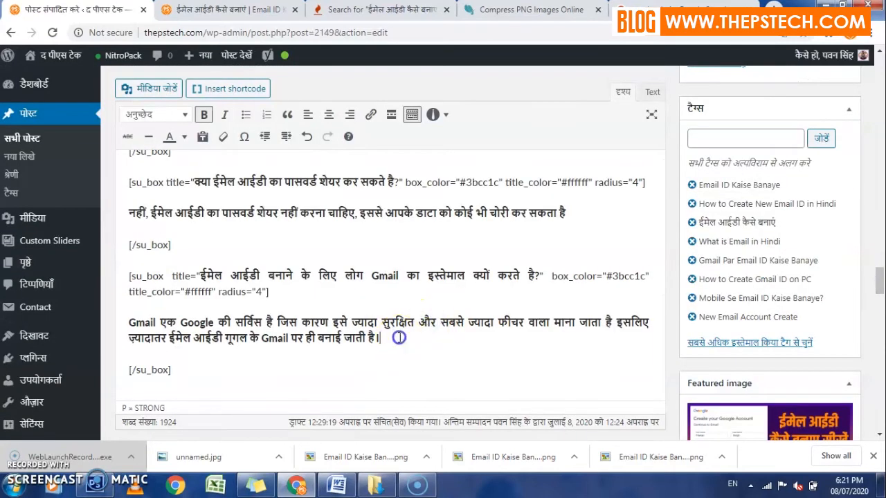
pyautogui.moveTo(881, 292); pyautogui.dragTo(881, 286)
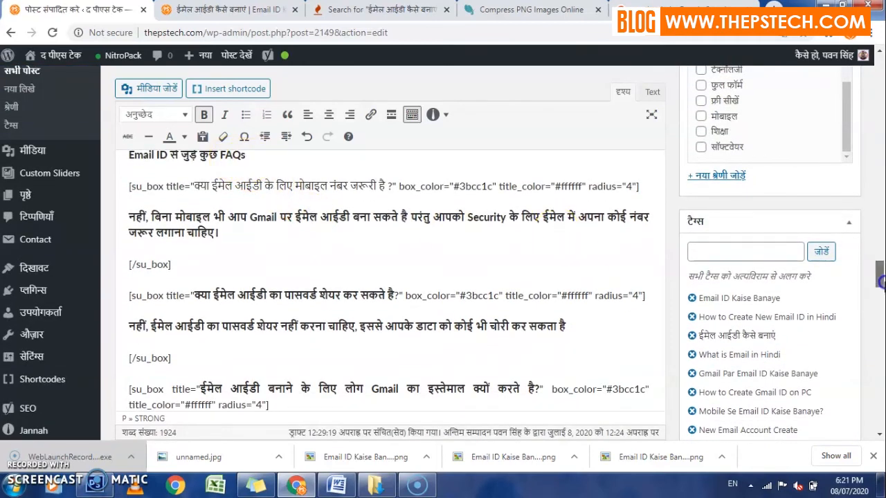
pyautogui.moveTo(881, 282); pyautogui.dragTo(880, 269)
pyautogui.click(440, 373)
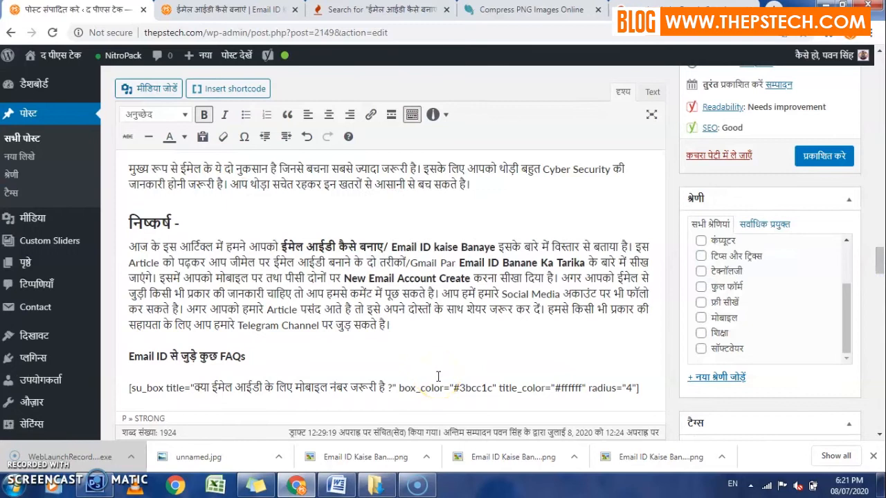
pyautogui.click(239, 356)
pyautogui.click(221, 387)
pyautogui.moveTo(877, 258); pyautogui.dragTo(877, 262)
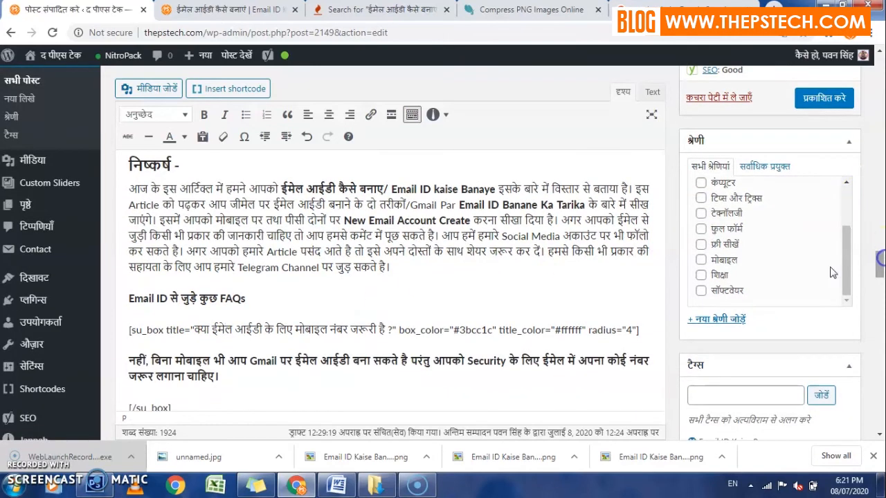
pyautogui.moveTo(151, 360); pyautogui.dragTo(209, 360)
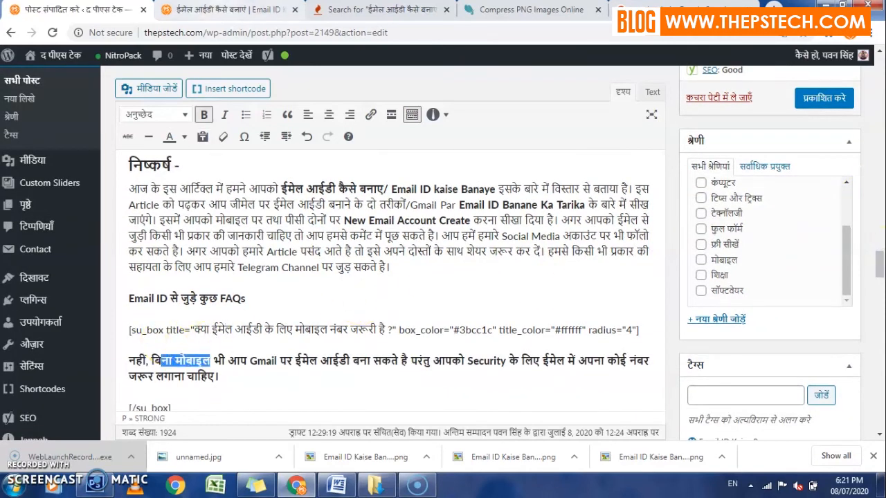
# - Switch to the post preview and examine how the Email ID FAQ boxes are displayed
pyautogui.click(266, 10)
pyautogui.click(880, 196)
pyautogui.click(880, 196)
pyautogui.moveTo(878, 149); pyautogui.dragTo(878, 313)
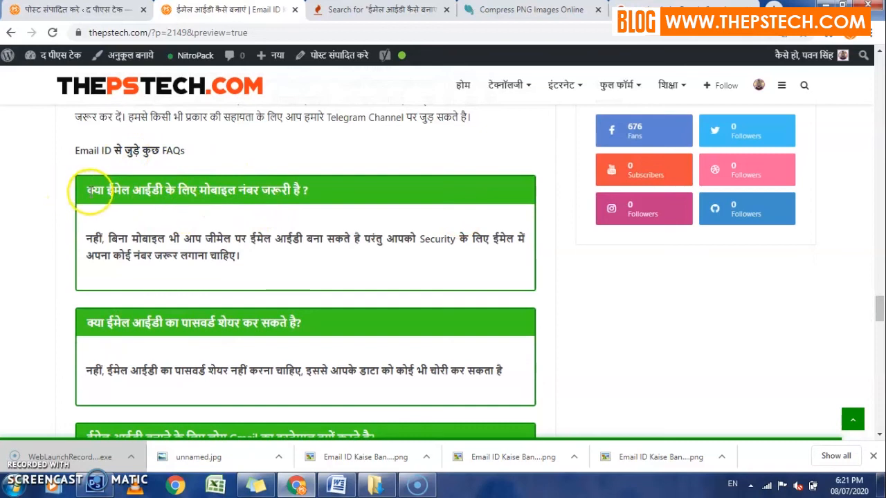
pyautogui.moveTo(295, 238); pyautogui.dragTo(506, 377)
# - Check the related article links near the preview's introduction and look through the page down to the author box
pyautogui.moveTo(880, 311); pyautogui.dragTo(879, 109)
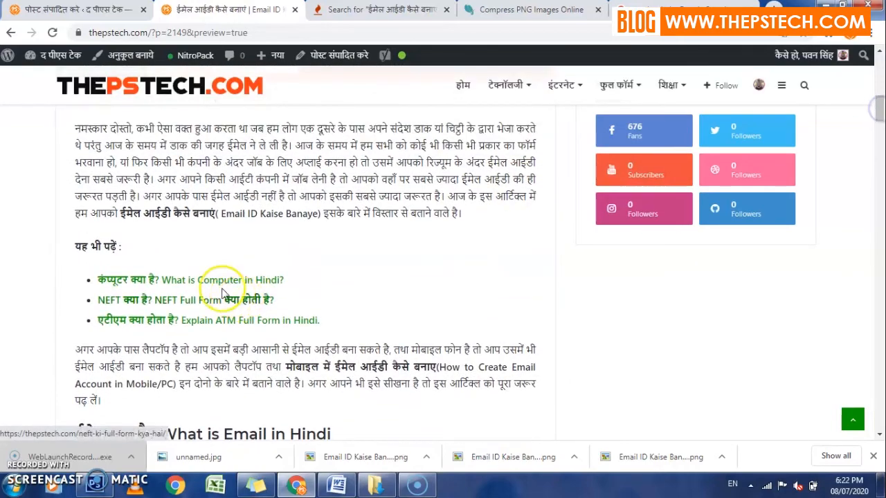
pyautogui.click(876, 202)
pyautogui.click(881, 165)
pyautogui.moveTo(882, 164); pyautogui.dragTo(882, 347)
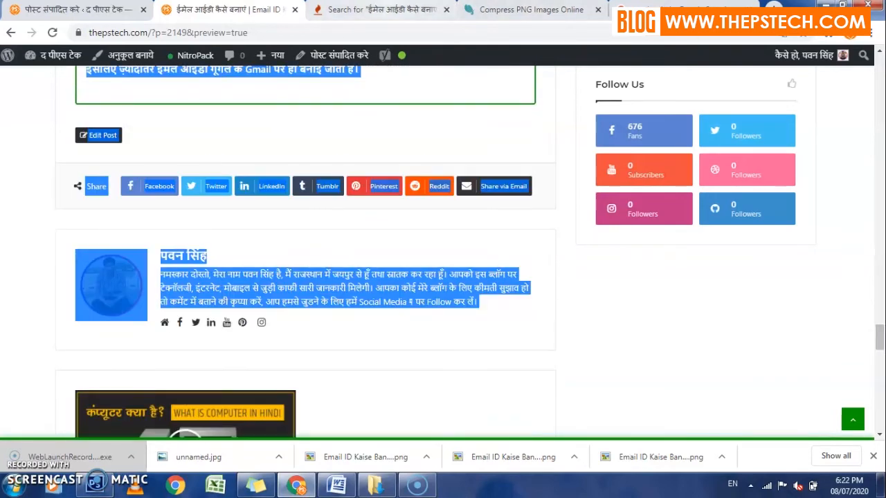
# - Compare the search volumes of "email id kaise banaye" and "ईमेल आईडी कैसे बनाएं" in the Keyword Tool results
pyautogui.hotkey('ctrl', 'Tab')
pyautogui.moveTo(882, 99); pyautogui.dragTo(882, 111)
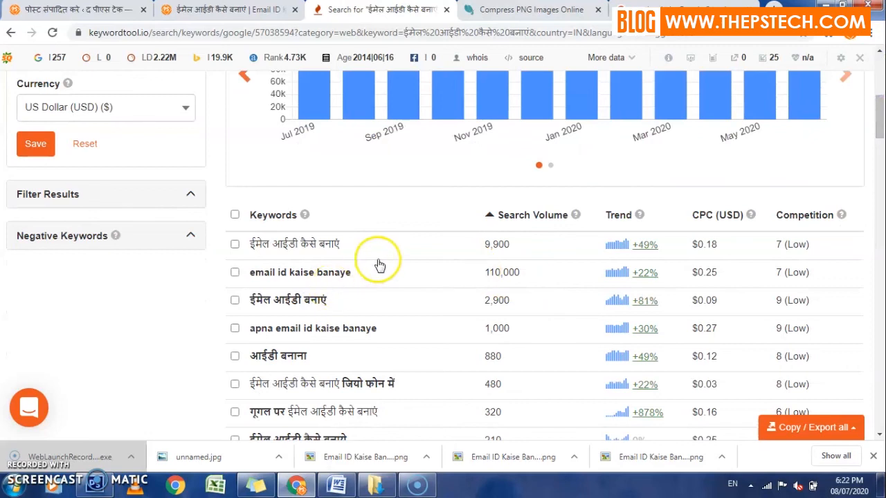
pyautogui.moveTo(375, 271); pyautogui.dragTo(526, 277)
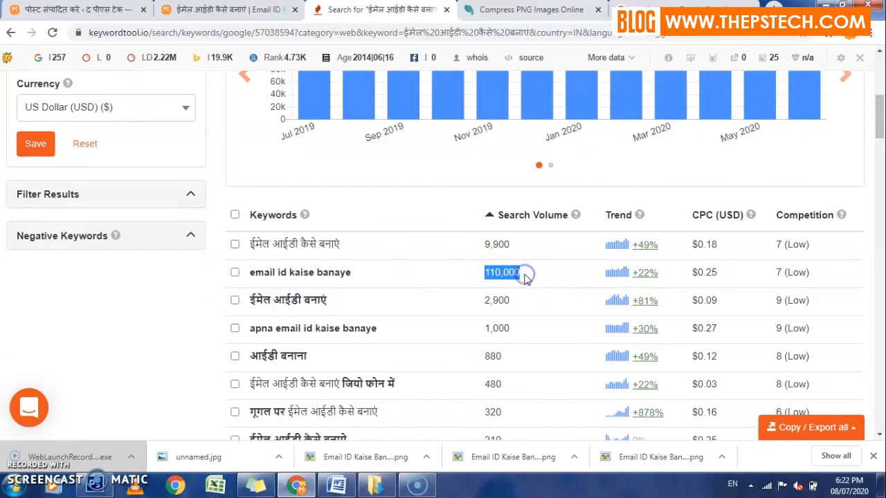
pyautogui.click(525, 276)
pyautogui.moveTo(340, 248); pyautogui.dragTo(254, 249)
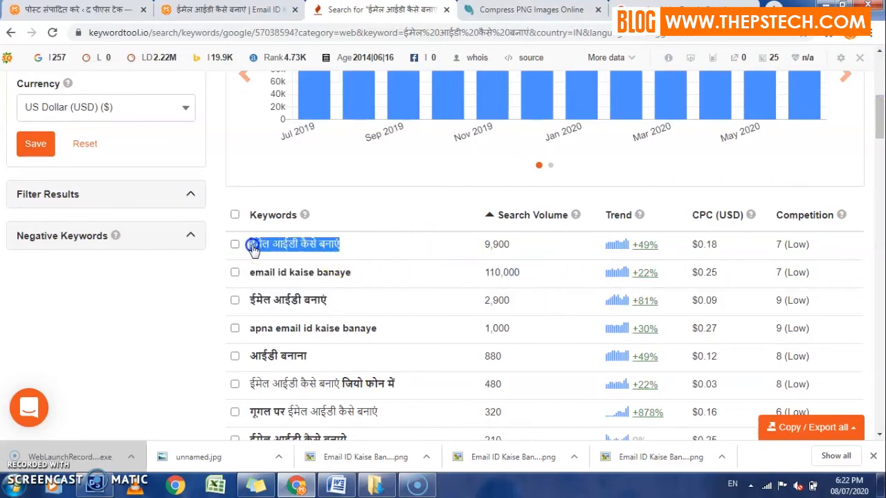
pyautogui.click(369, 257)
# - Return to the post editor at the article's conclusion section
pyautogui.click(232, 9)
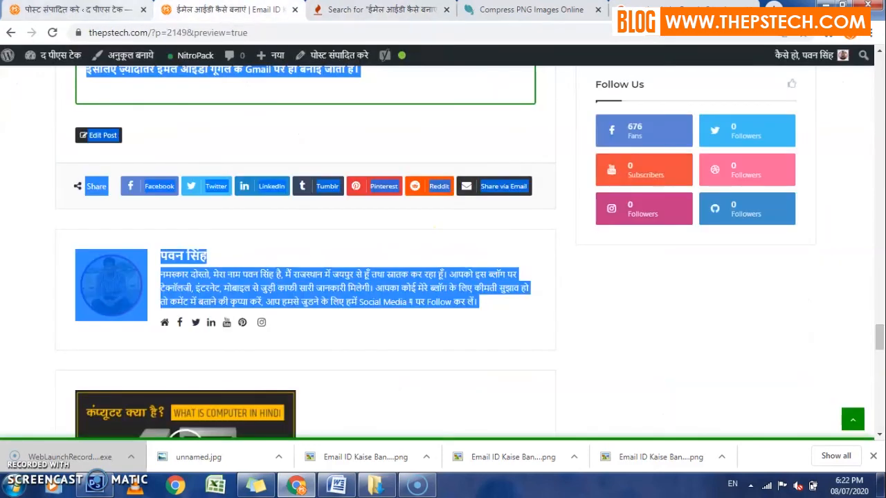
pyautogui.click(104, 9)
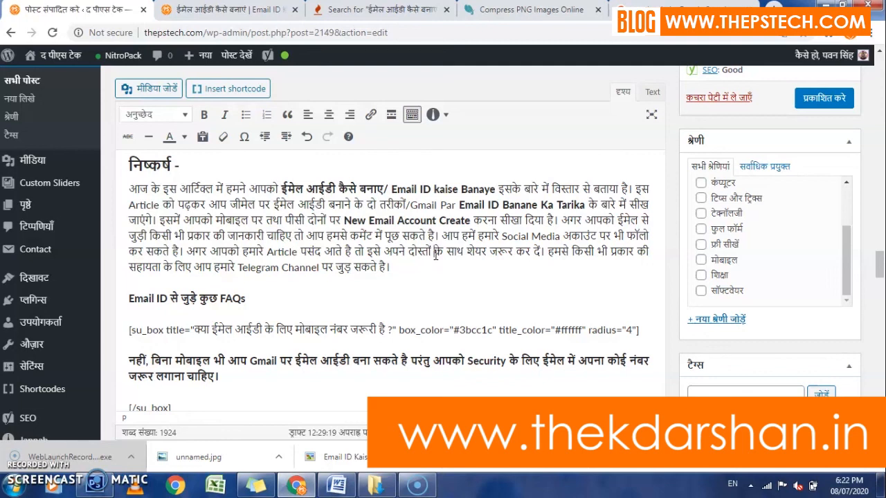
pyautogui.click(435, 256)
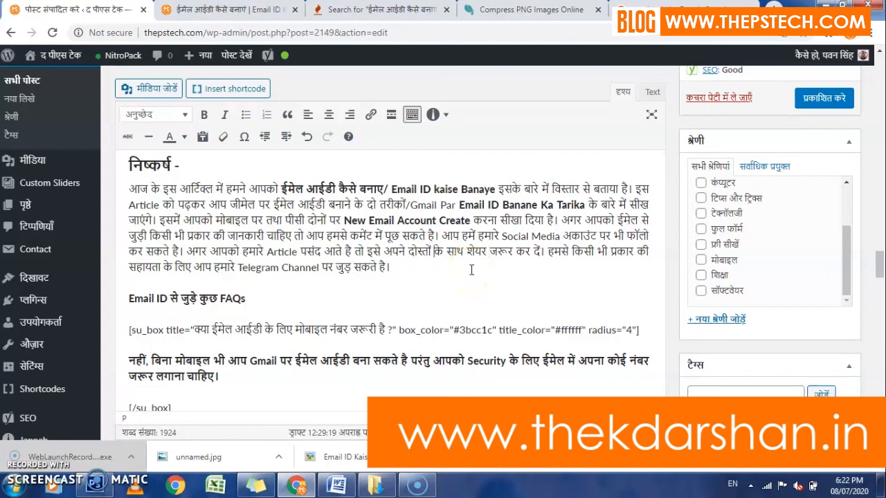